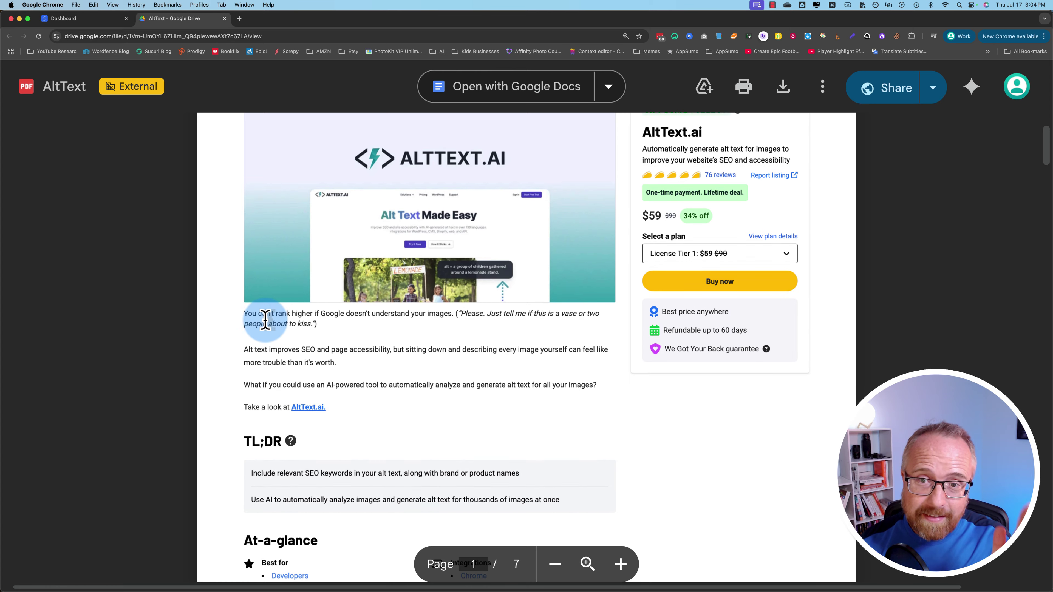
Step: Examine the AltText.ai deal document, including its overview, product examples and the Plans & features table comparing the three license tiers
scroll(259, 318, "down", 4)
scroll(265, 320, "down", 20)
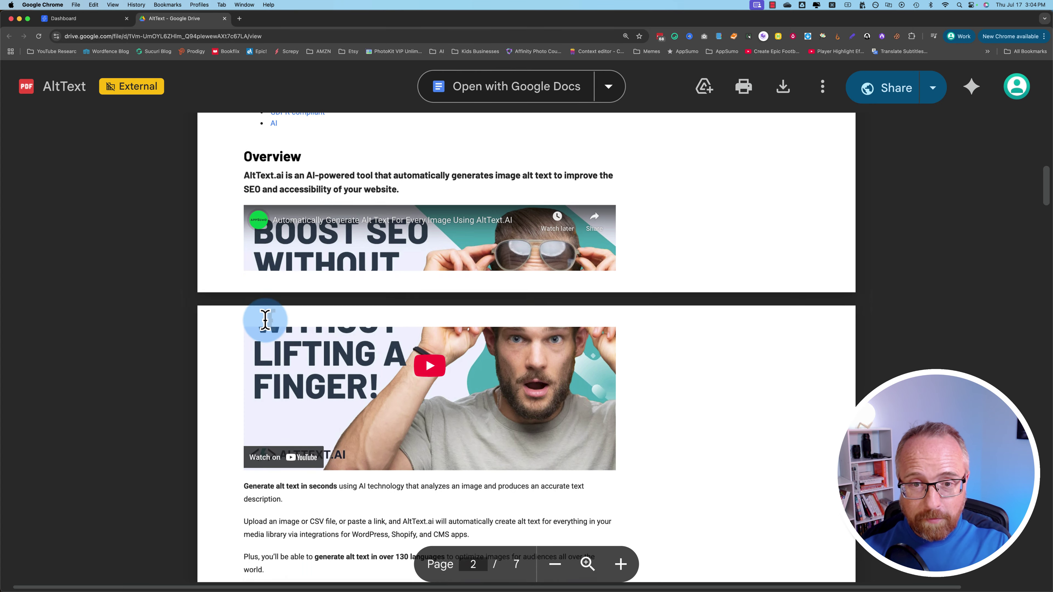
scroll(266, 332, "down", 20)
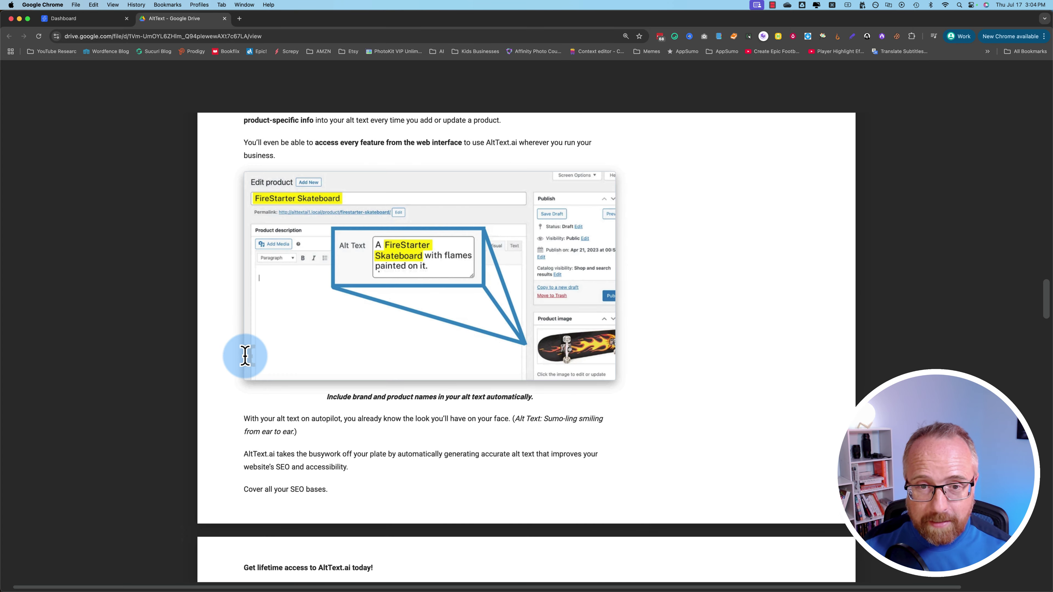
scroll(245, 356, "down", 6)
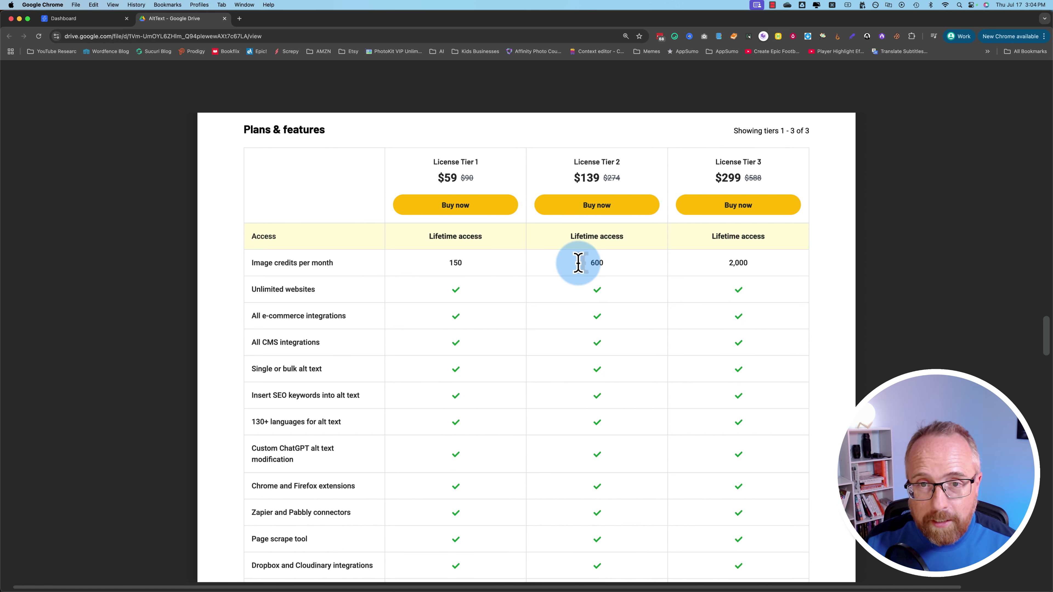
left_click_drag(579, 263, 595, 261)
left_click(583, 173)
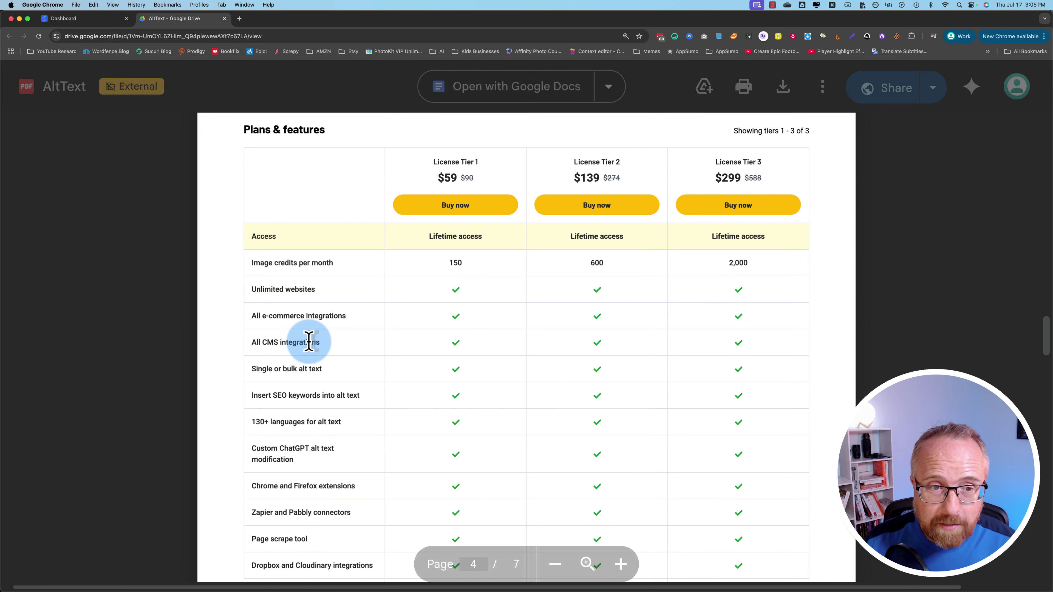
scroll(200, 359, "down", 1)
scroll(200, 359, "down", 3)
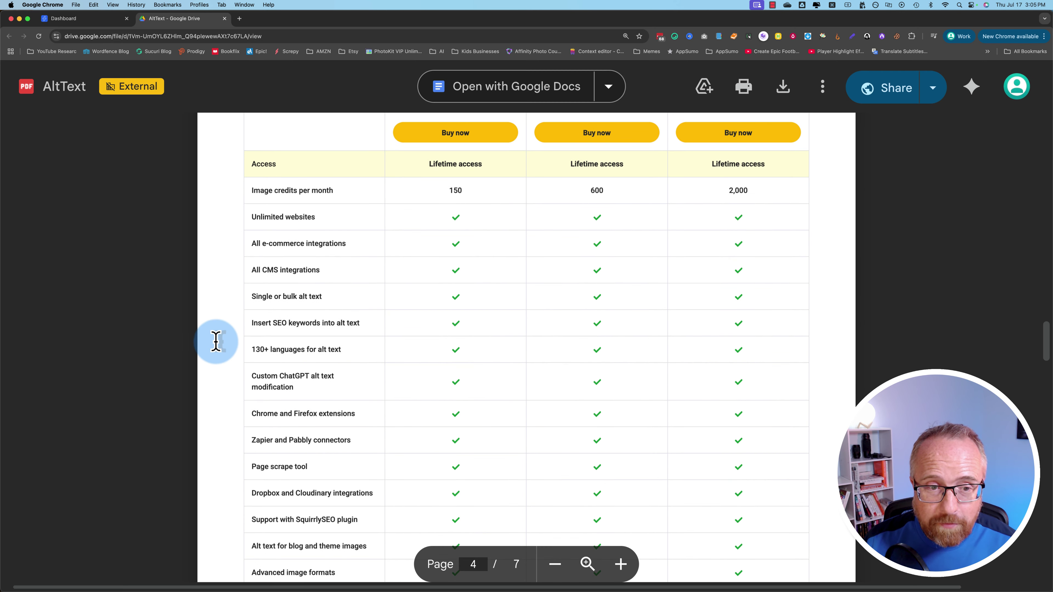
scroll(466, 291, "down", 3)
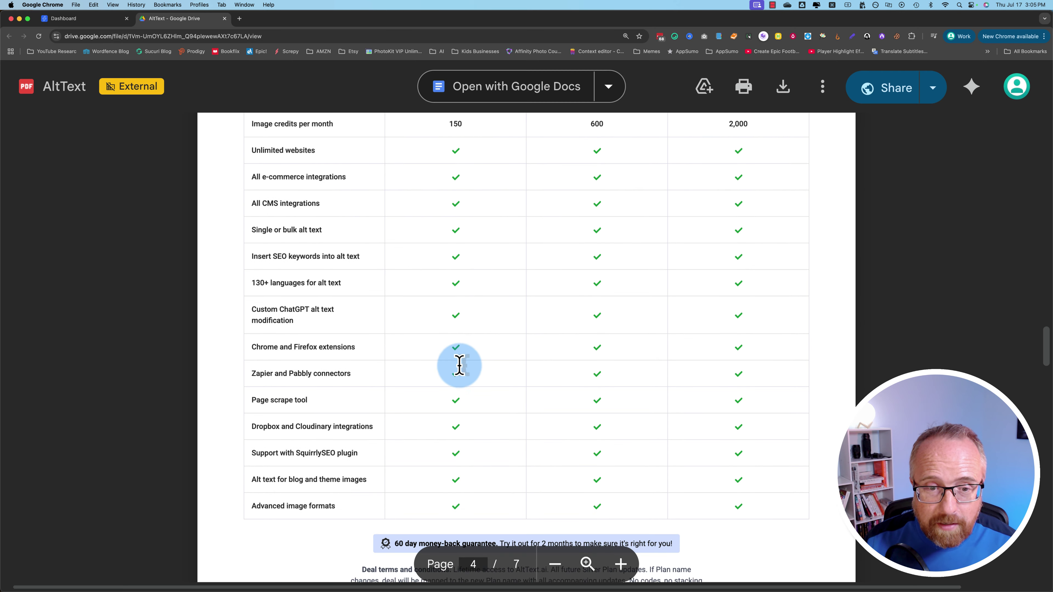
scroll(458, 374, "up", 2)
scroll(459, 376, "up", 1)
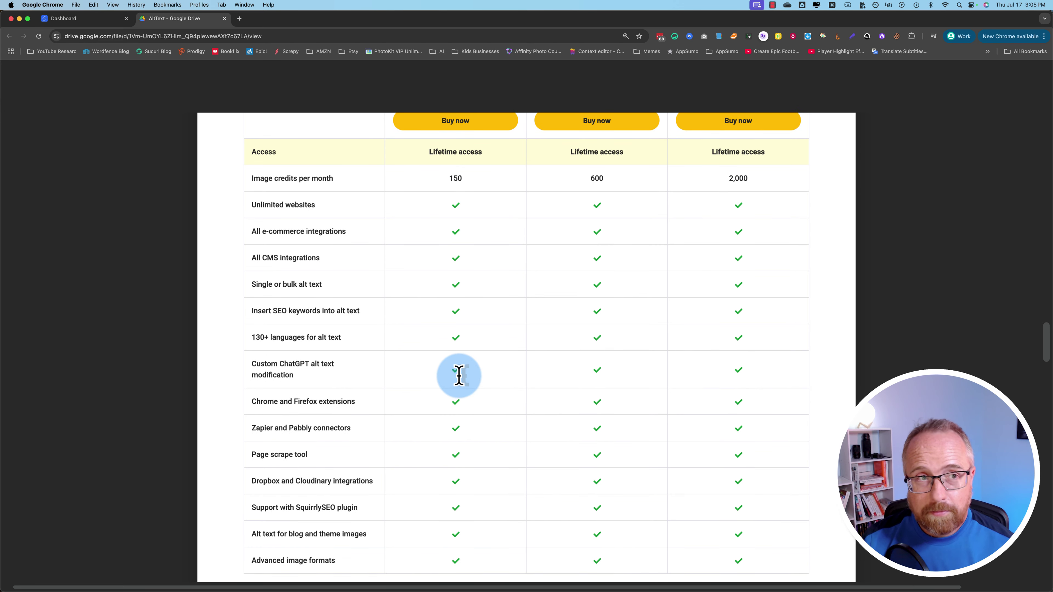
Step: Switch to the AltText.ai dashboard, review the InstantAlt announcement and open its getting-started page for InstantAlt sites
left_click(81, 20)
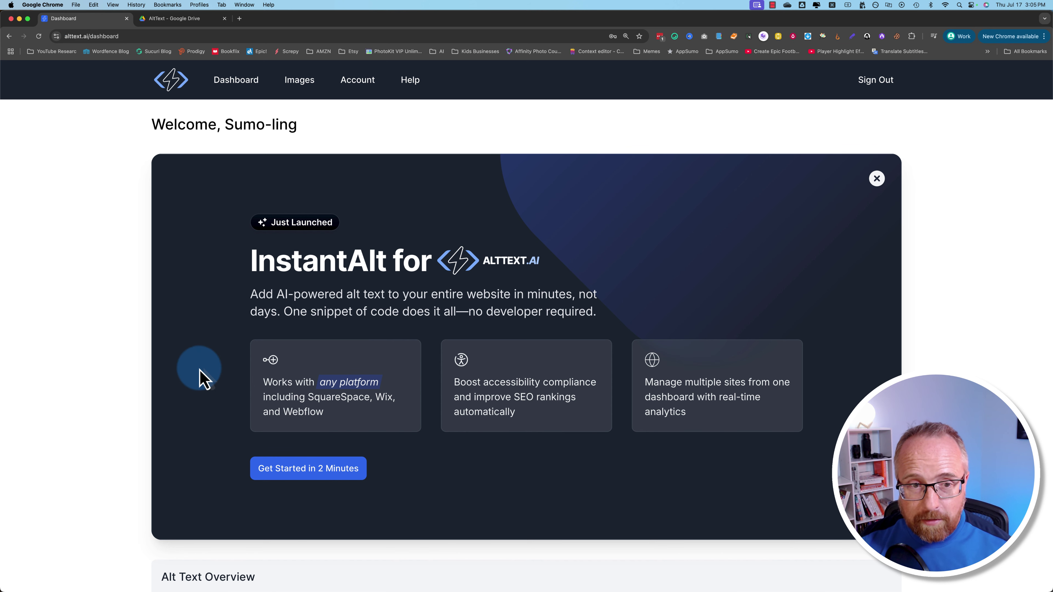
scroll(201, 373, "down", 3)
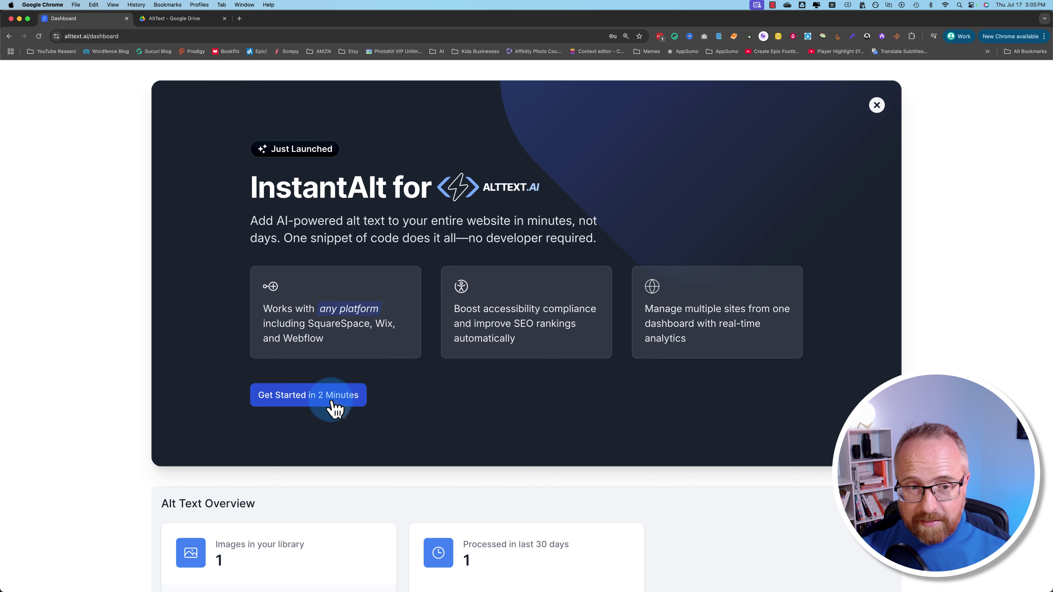
left_click(311, 401)
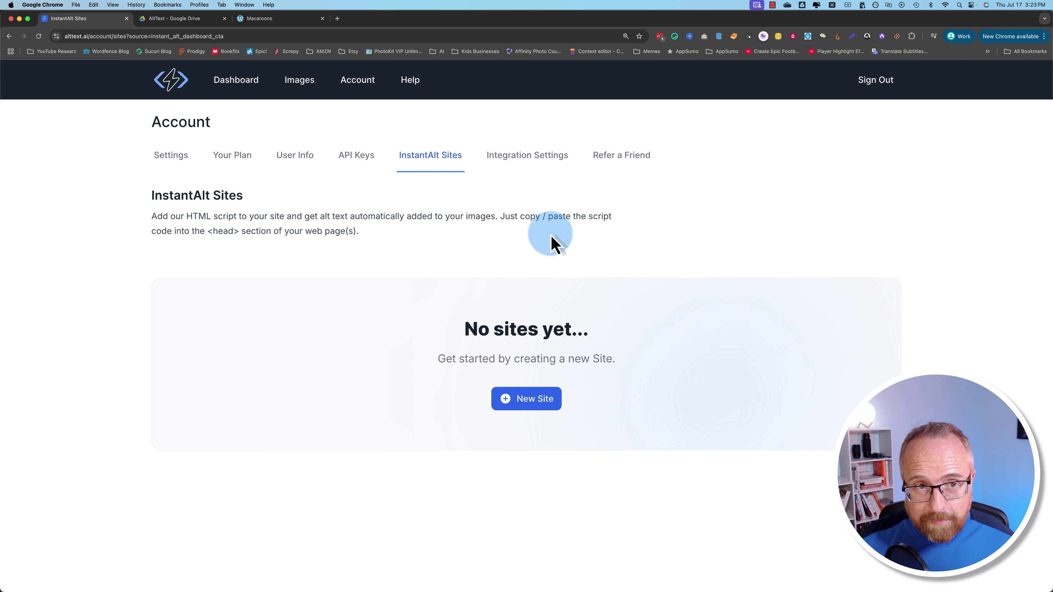
Step: Switch to the Macaroons WordPress site and open the page for adding plugins in its admin area
left_click(261, 18)
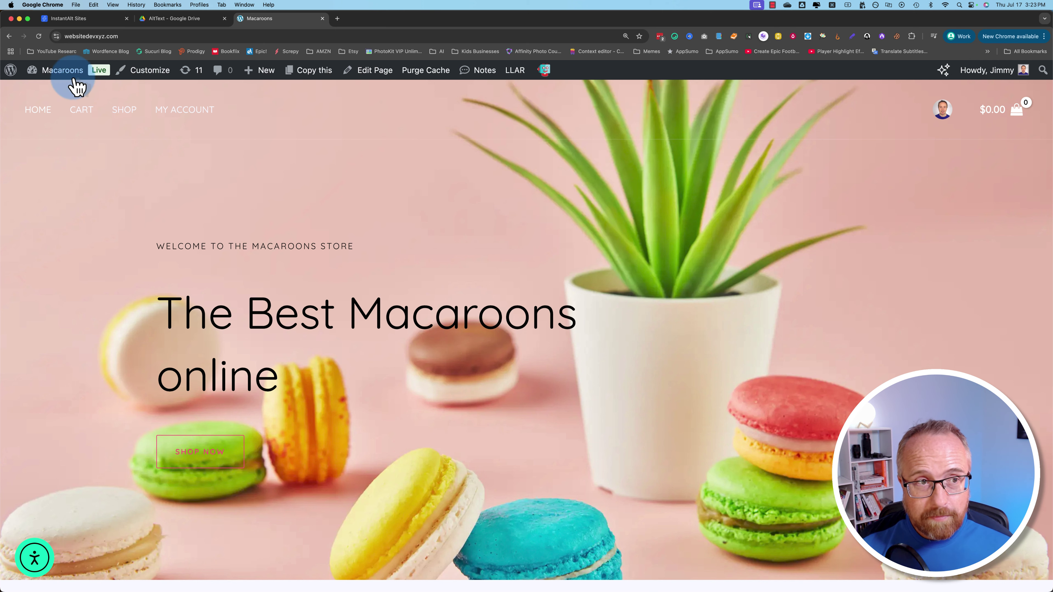
mouse_move(65, 74)
left_click(60, 94)
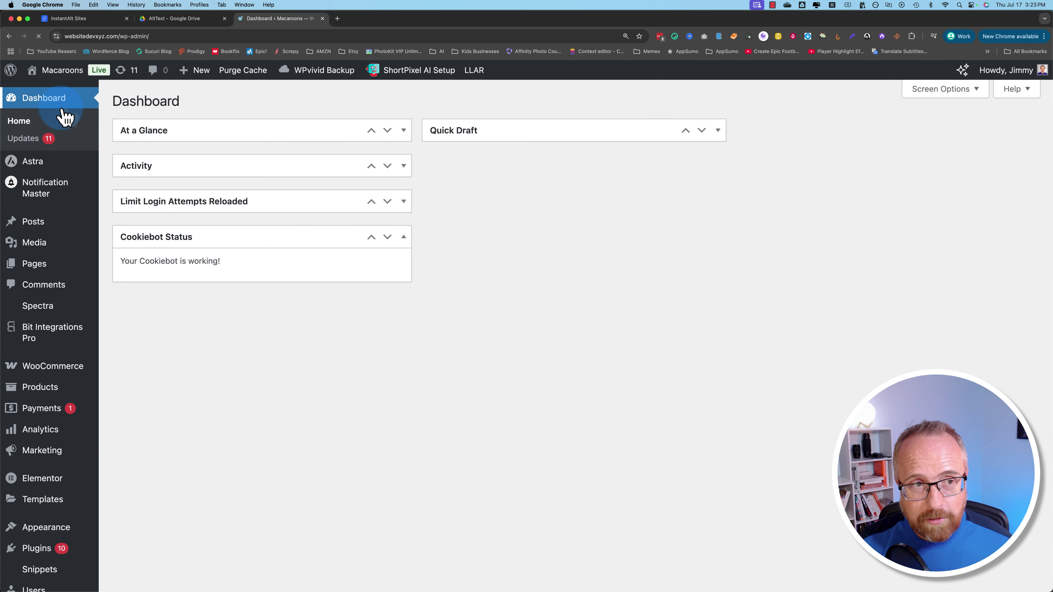
scroll(122, 447, "down", 5)
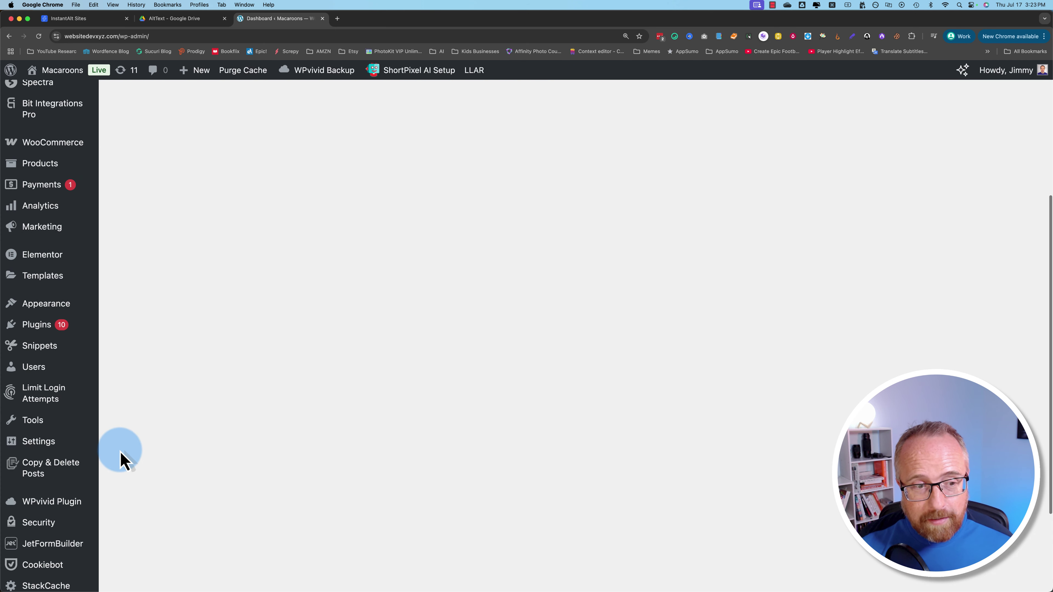
mouse_move(63, 332)
left_click(139, 350)
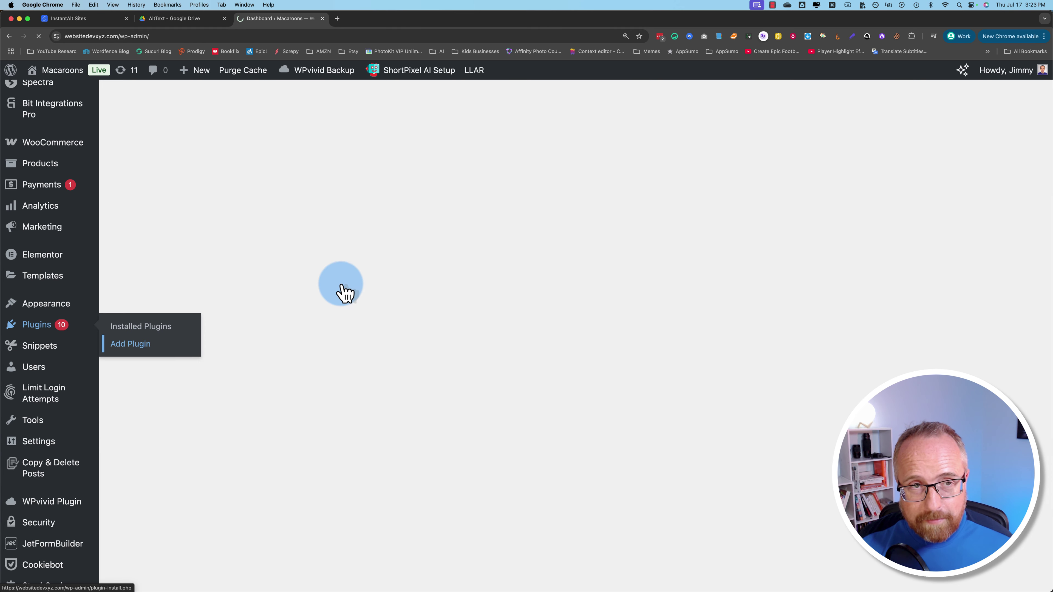
Step: Search the plugin directory for "alttext" and install and activate the Alt Text AI plugin
left_click(811, 137)
type("alttext")
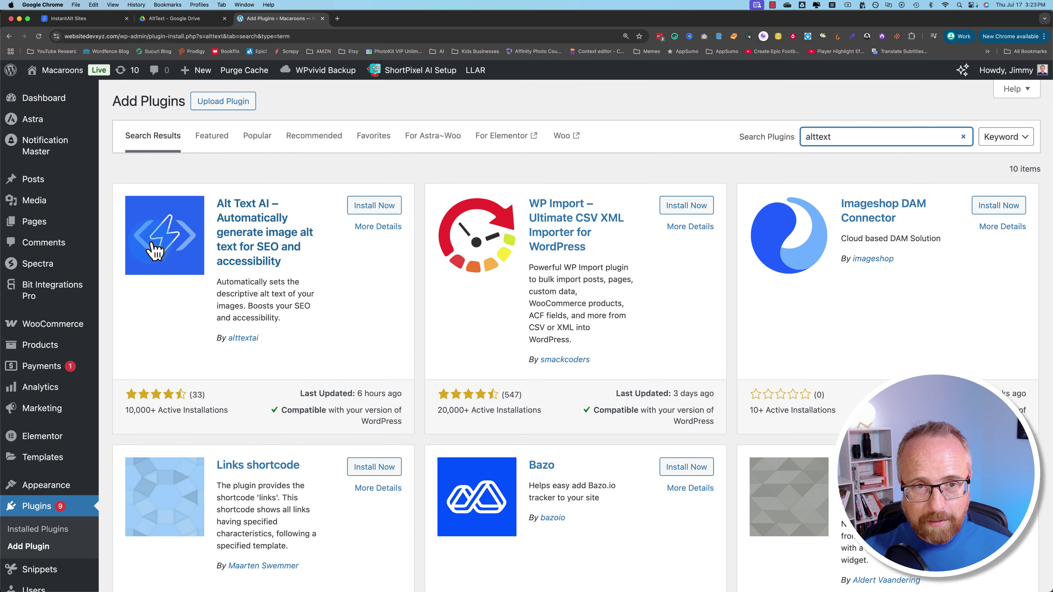
left_click(366, 205)
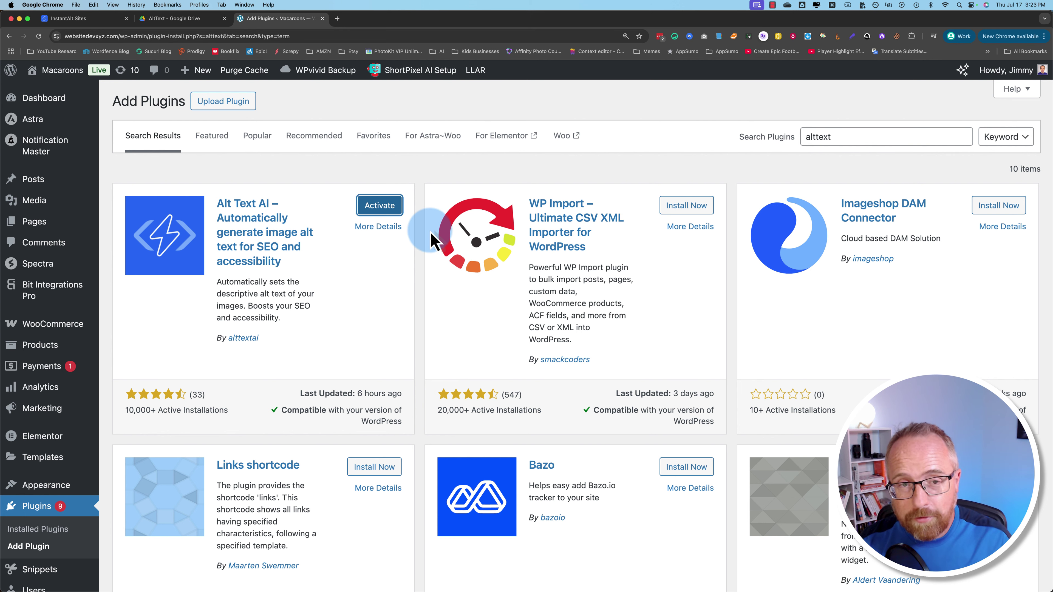
left_click(376, 206)
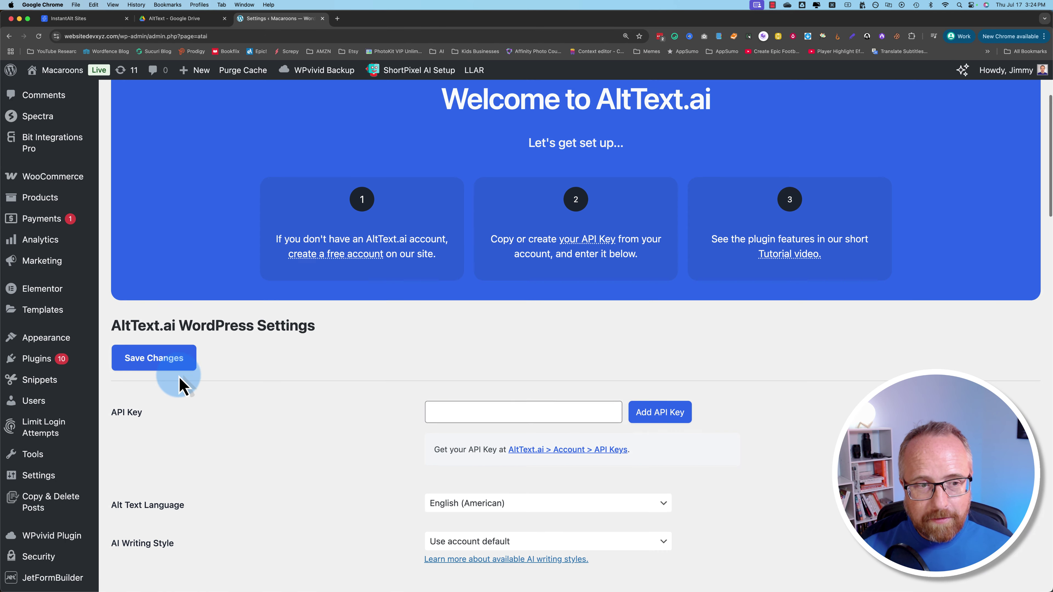
Step: Go from the plugin settings to the AltText.ai account's API keys and create a new key named websitedevxyz.com
scroll(134, 211, "down", 6)
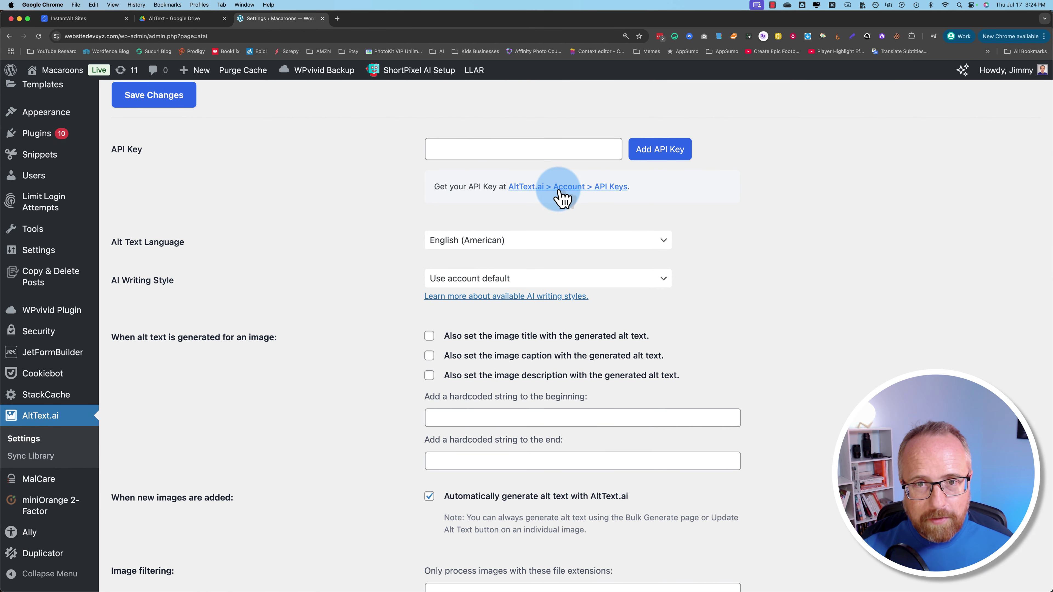
left_click(544, 188)
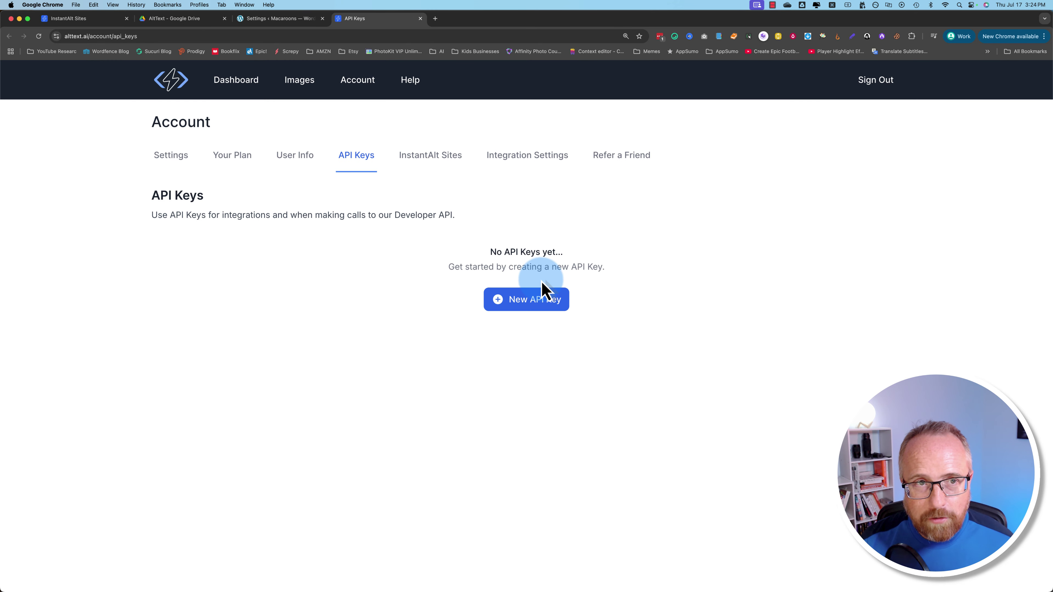
left_click(431, 160)
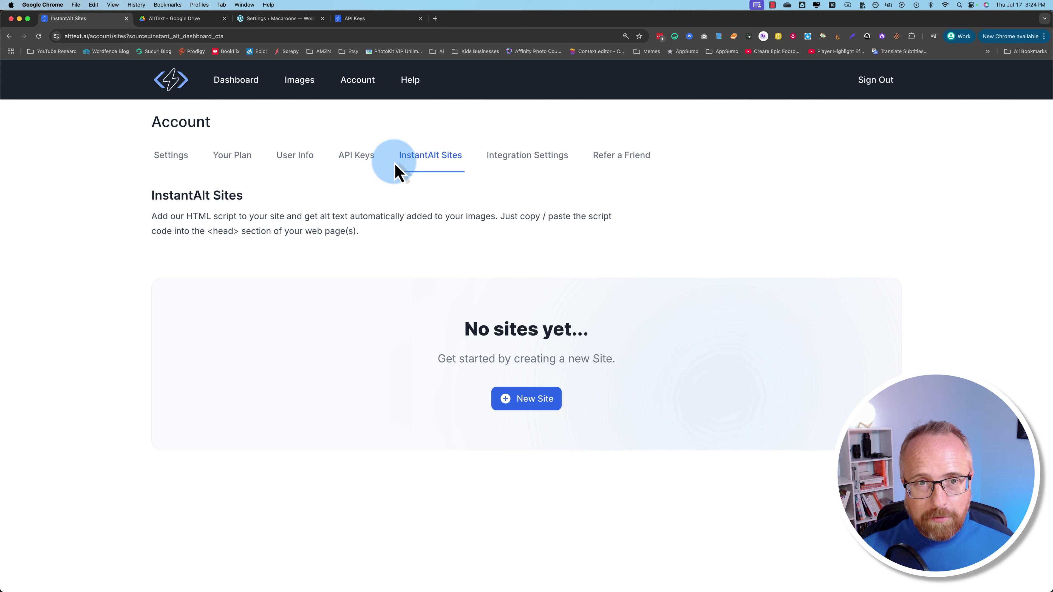
left_click(353, 19)
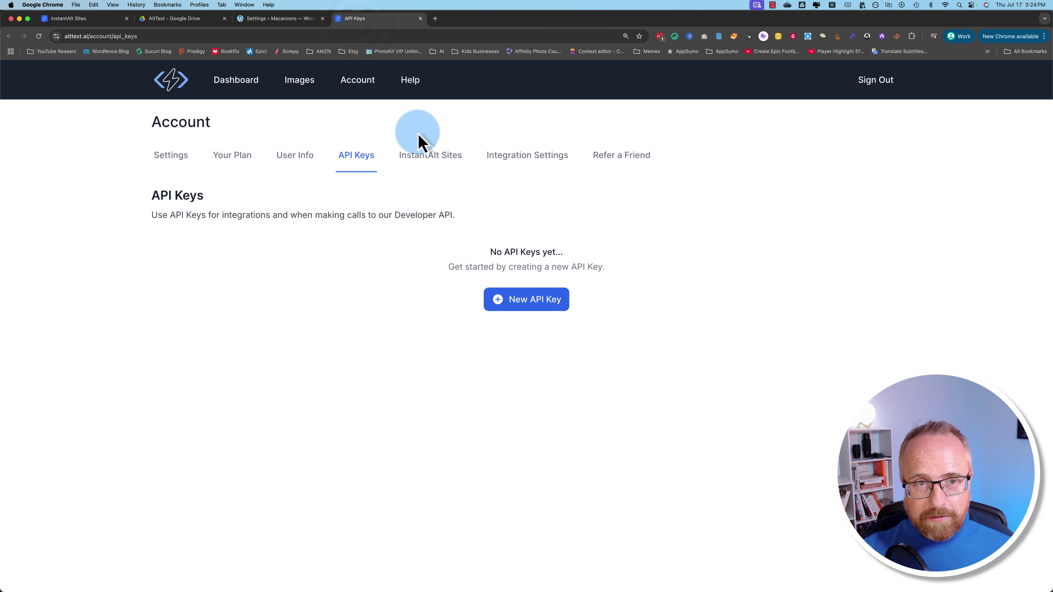
left_click(557, 312)
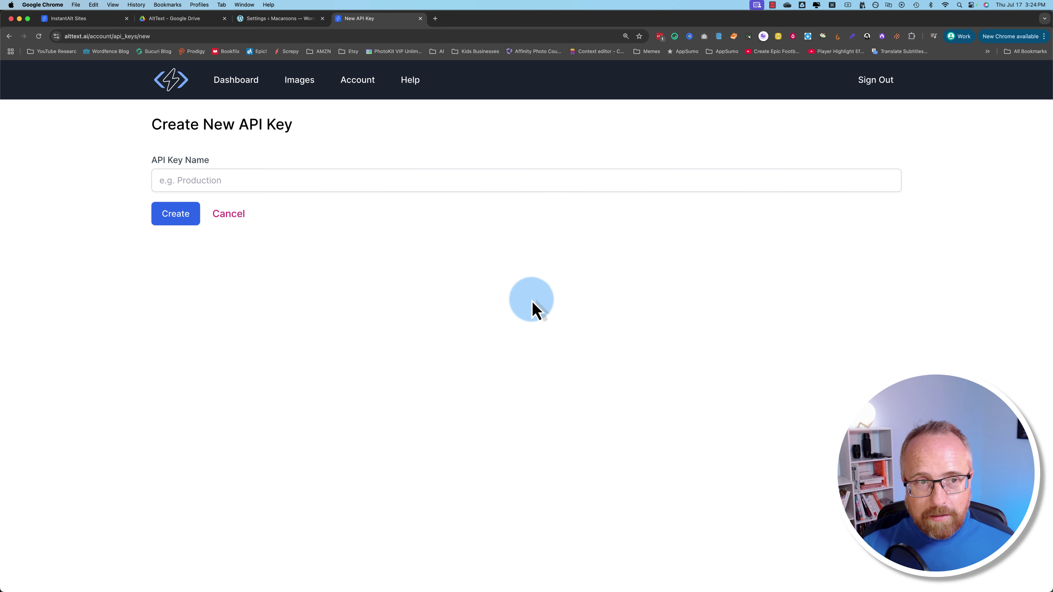
left_click(221, 180)
left_click(223, 205)
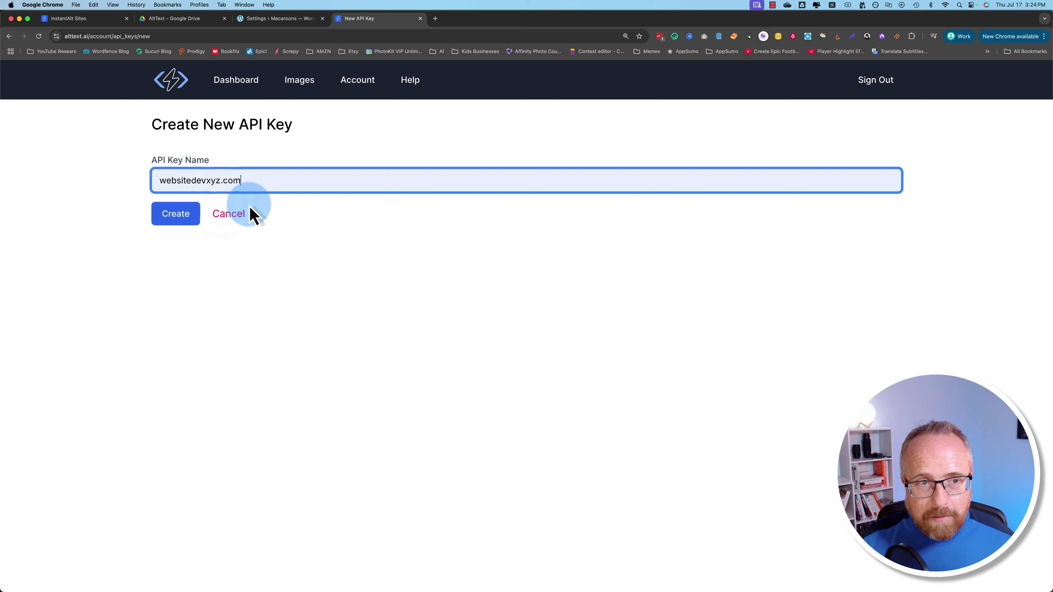
left_click(181, 221)
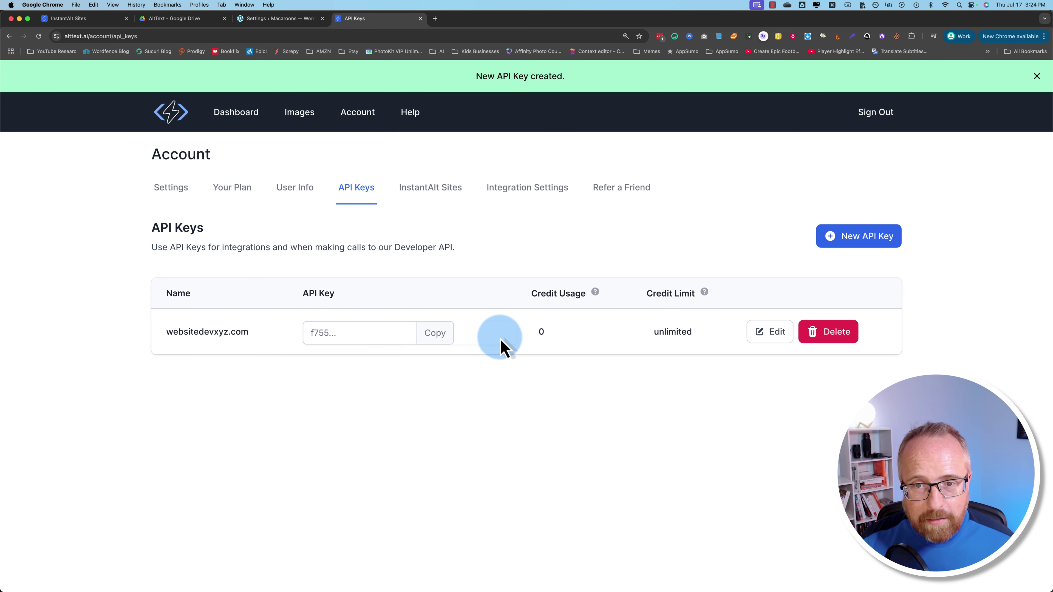
Step: Set the image credit limit per billing period of the websitedevxyz.com API key to 200 and save the update
left_click_drag(699, 334, 654, 339)
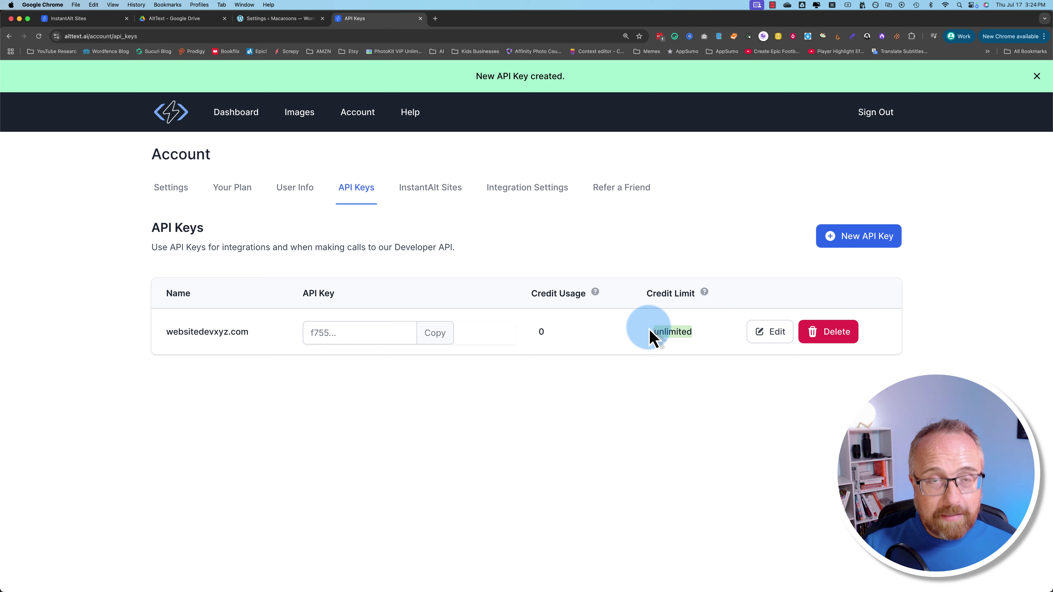
left_click(770, 334)
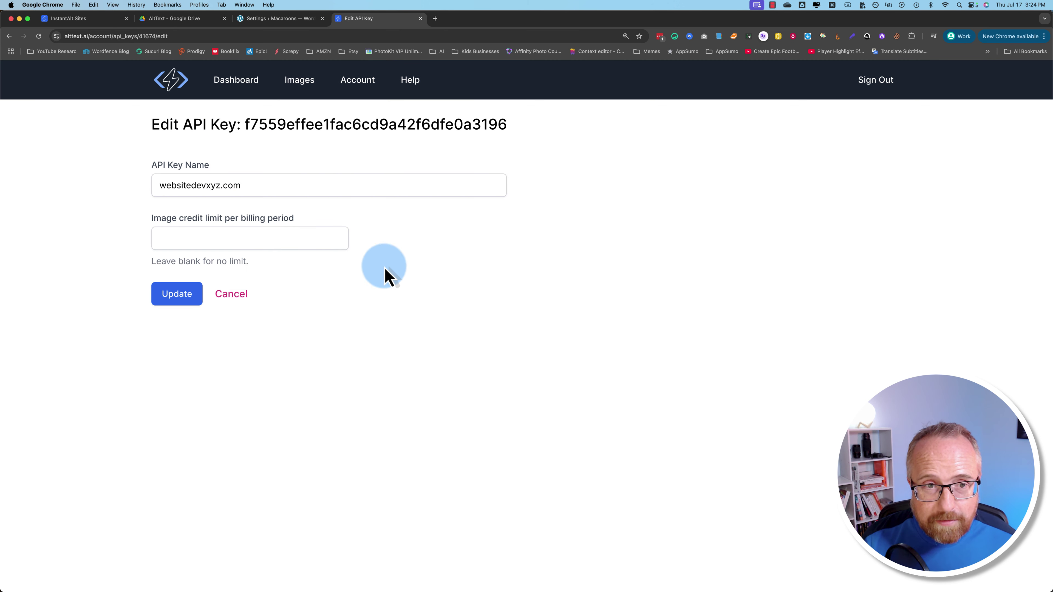
left_click(197, 242)
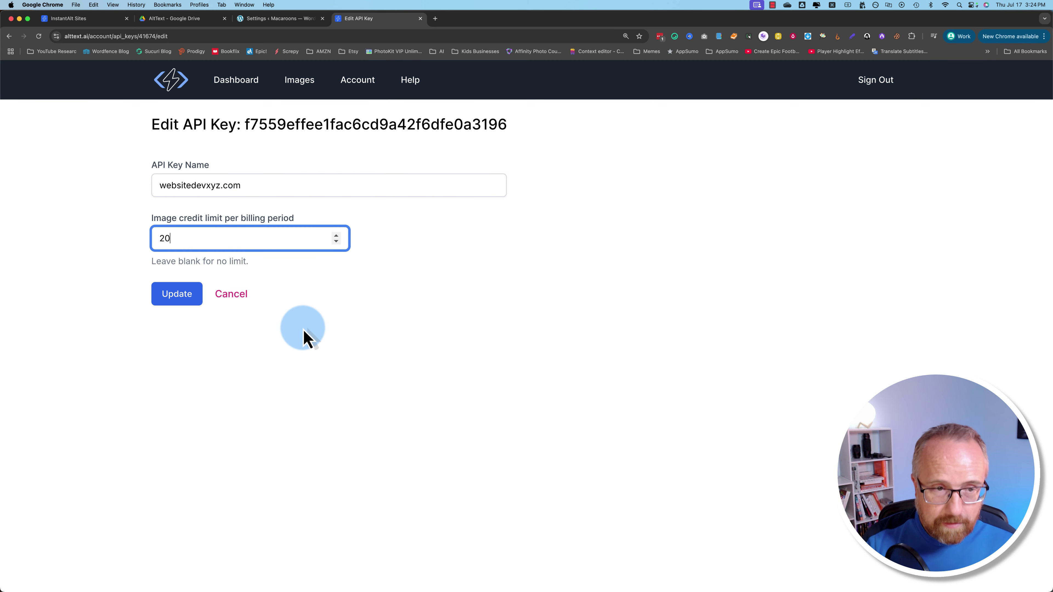
left_click(291, 357)
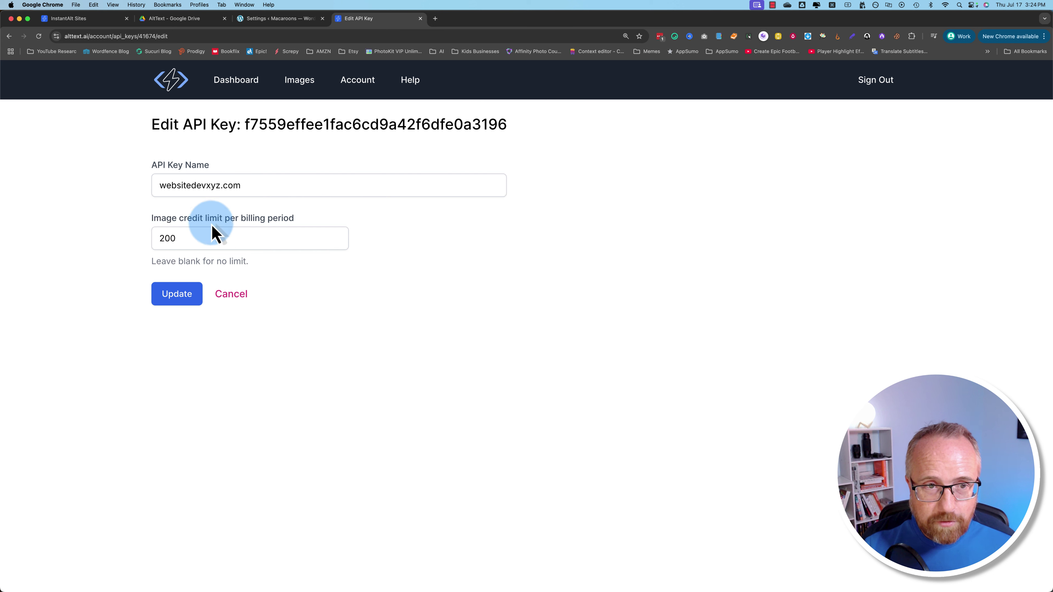
left_click(178, 294)
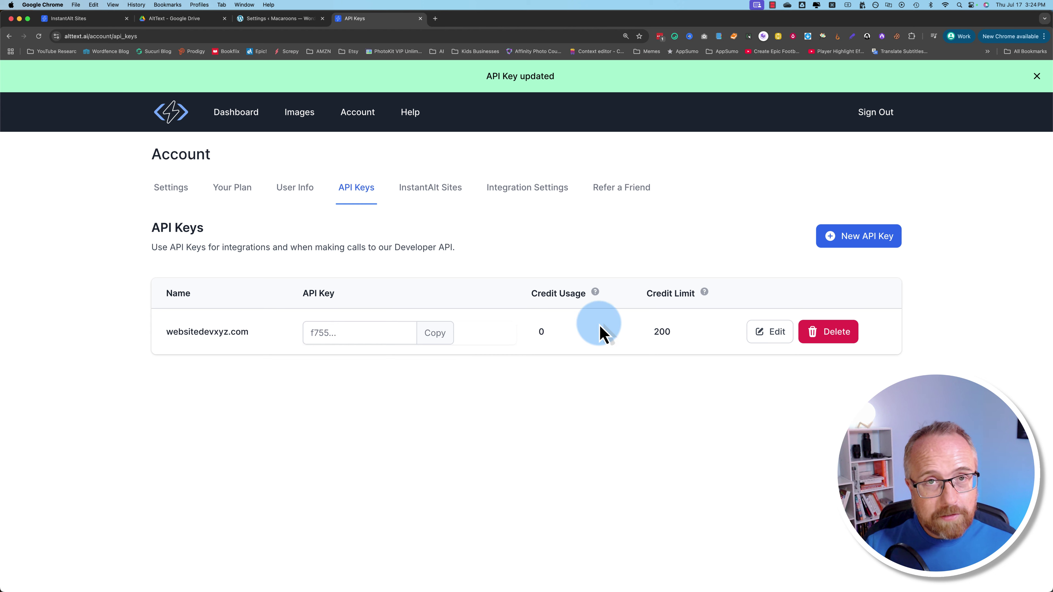
Step: Copy the websitedevxyz.com API key and add it in the API Key field of the WordPress AltText.ai settings
left_click(435, 333)
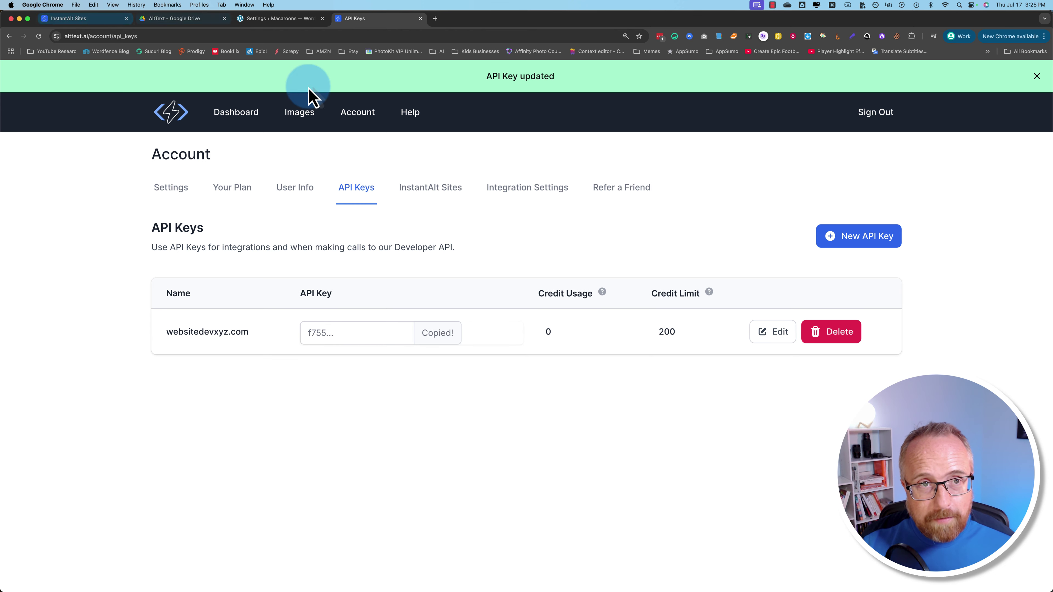
left_click(280, 18)
right_click(456, 149)
left_click(474, 227)
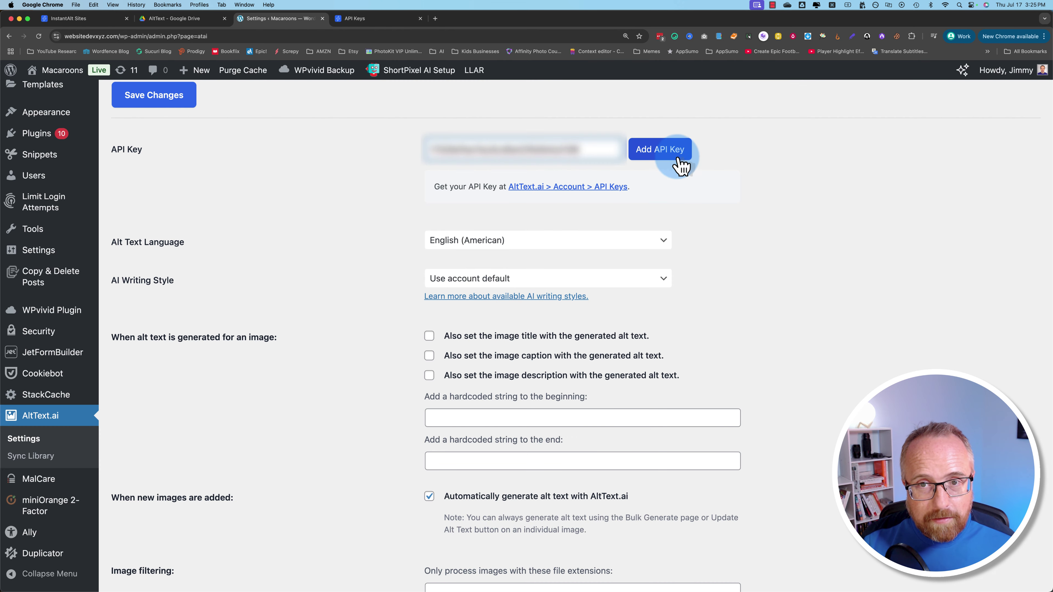
left_click(676, 159)
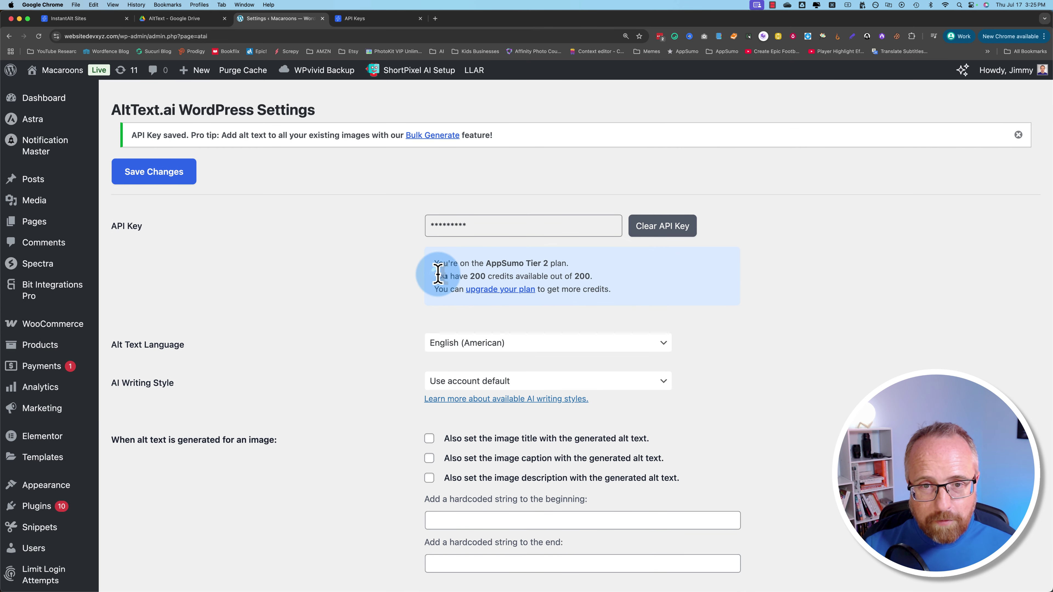
Step: Check the plan and available credits listed beneath the API key in the AltText.ai WordPress settings
left_click_drag(439, 274, 610, 277)
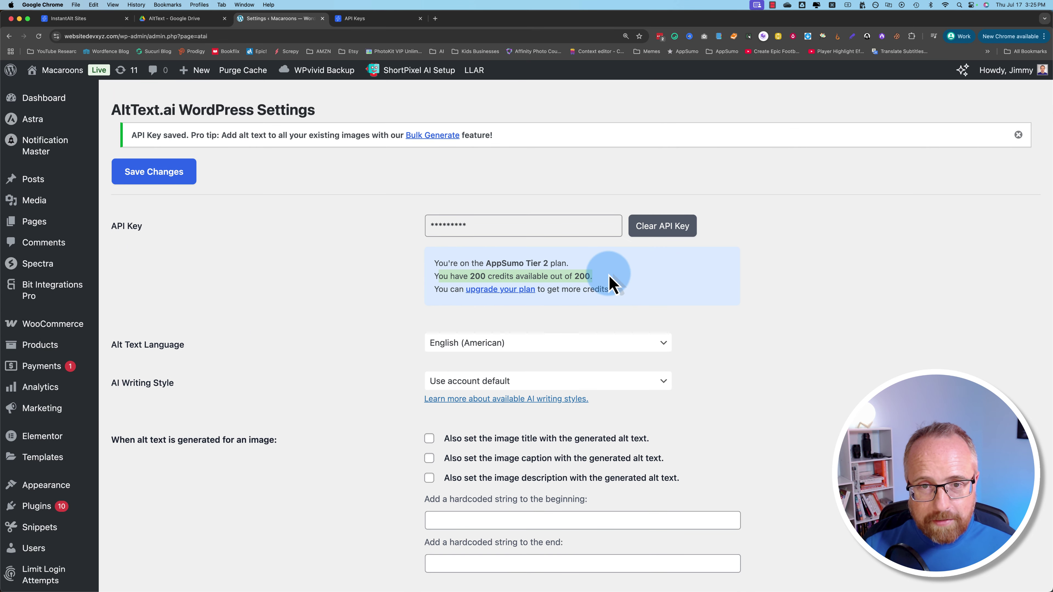
left_click(477, 276)
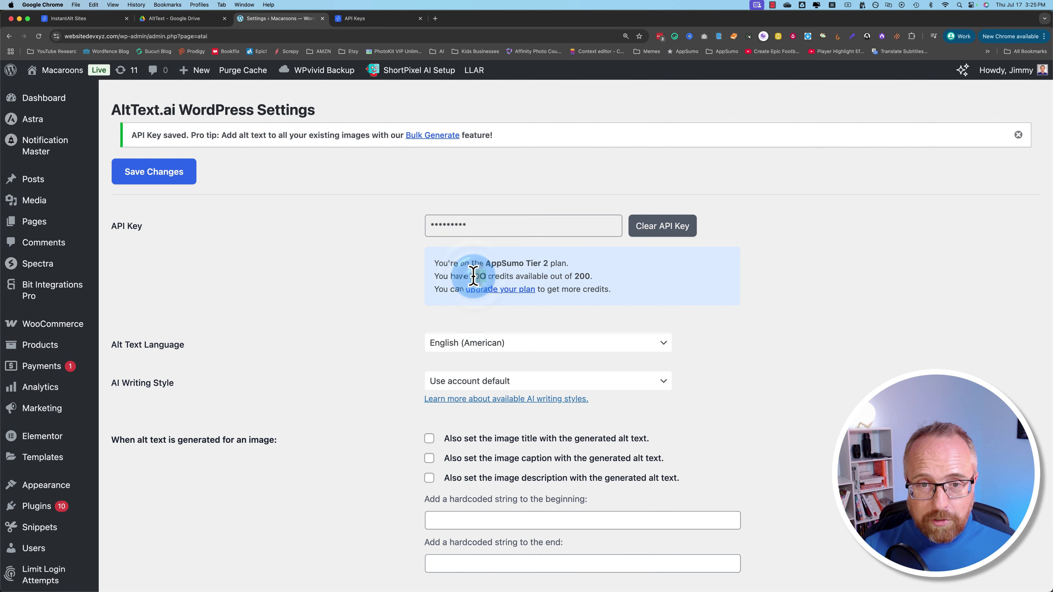
double_click(474, 275)
scroll(502, 259, "down", 2)
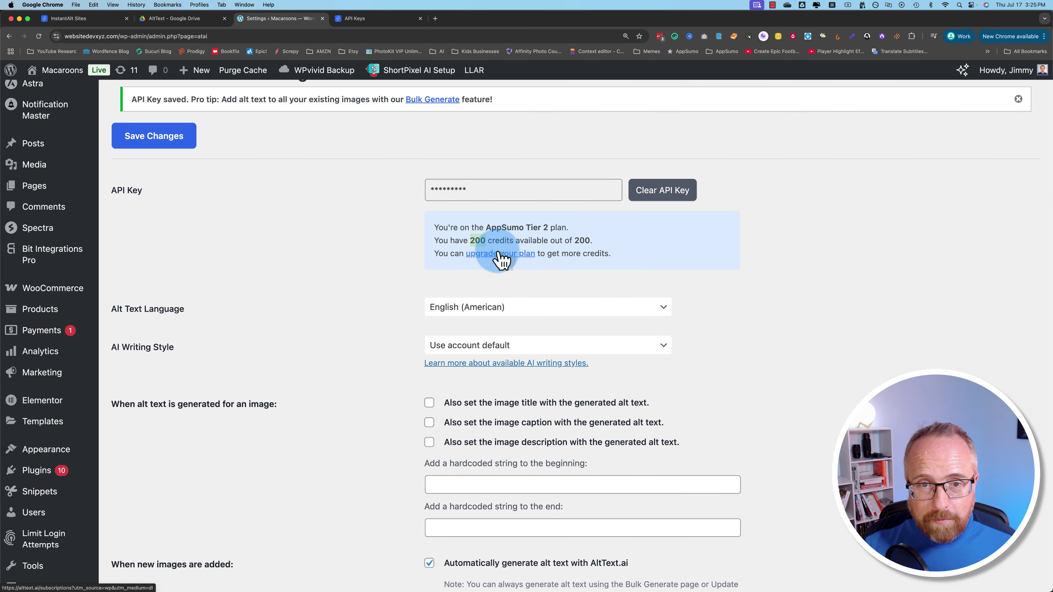
Step: View the AltText.ai plan details through the upgrade link beneath the API key, and close that page
left_click(388, 20)
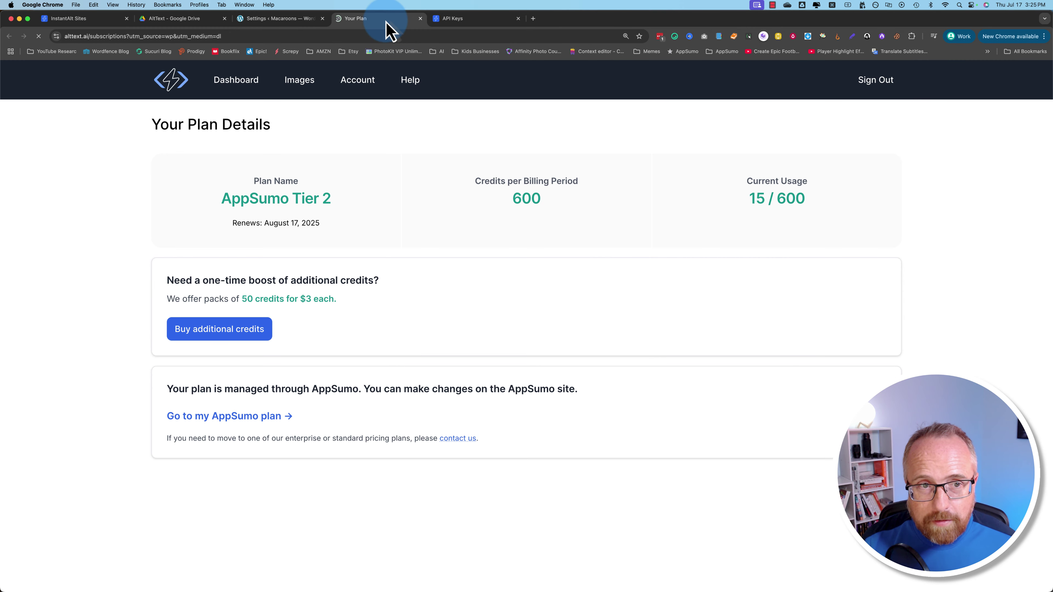
left_click(420, 19)
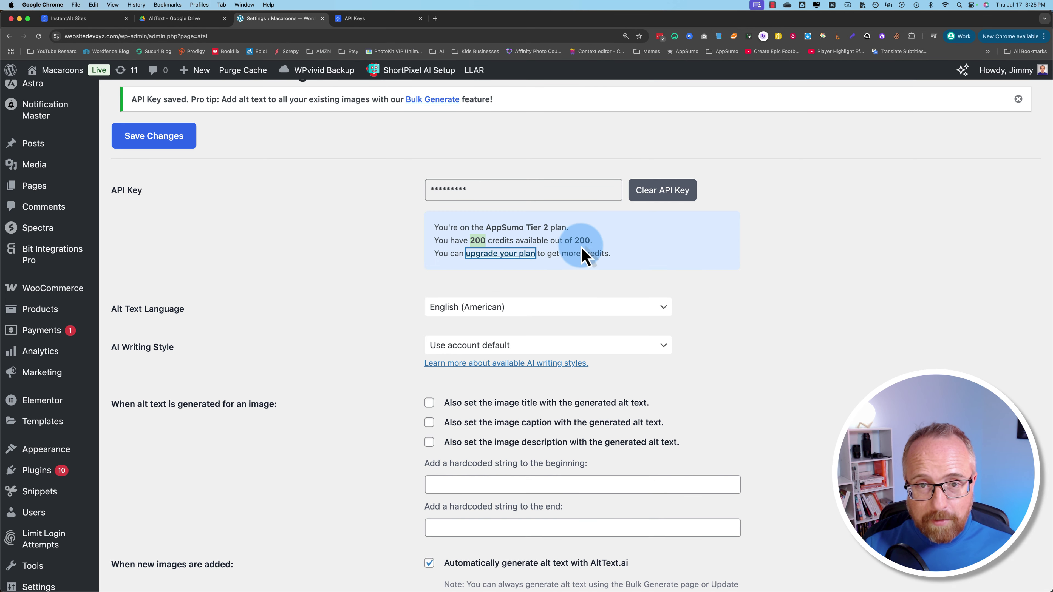
Step: Set the AI Writing Style to Standard in the AltText.ai WordPress settings
scroll(169, 275, "down", 3)
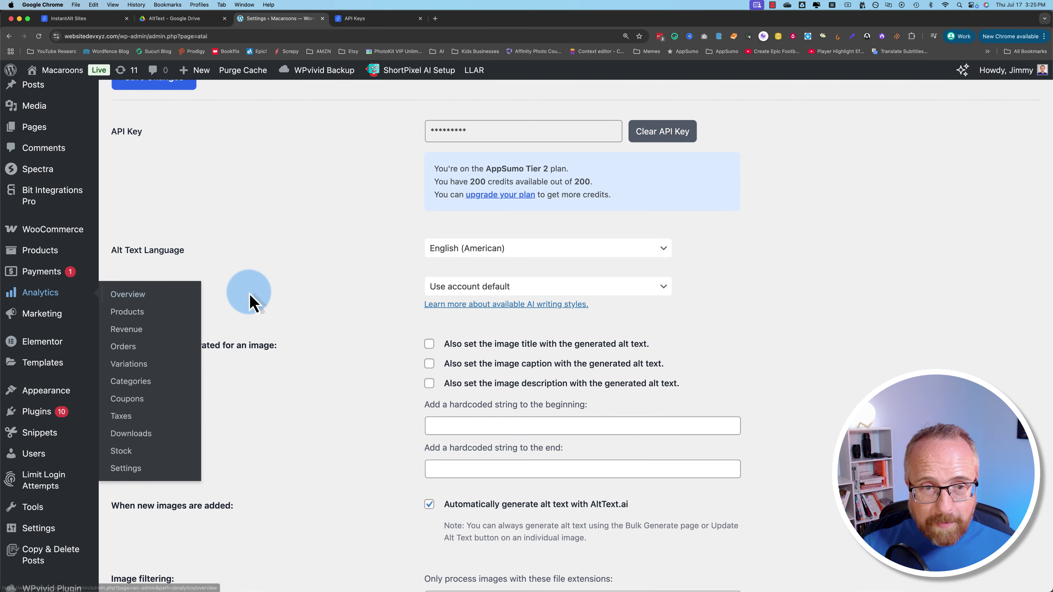
left_click(529, 290)
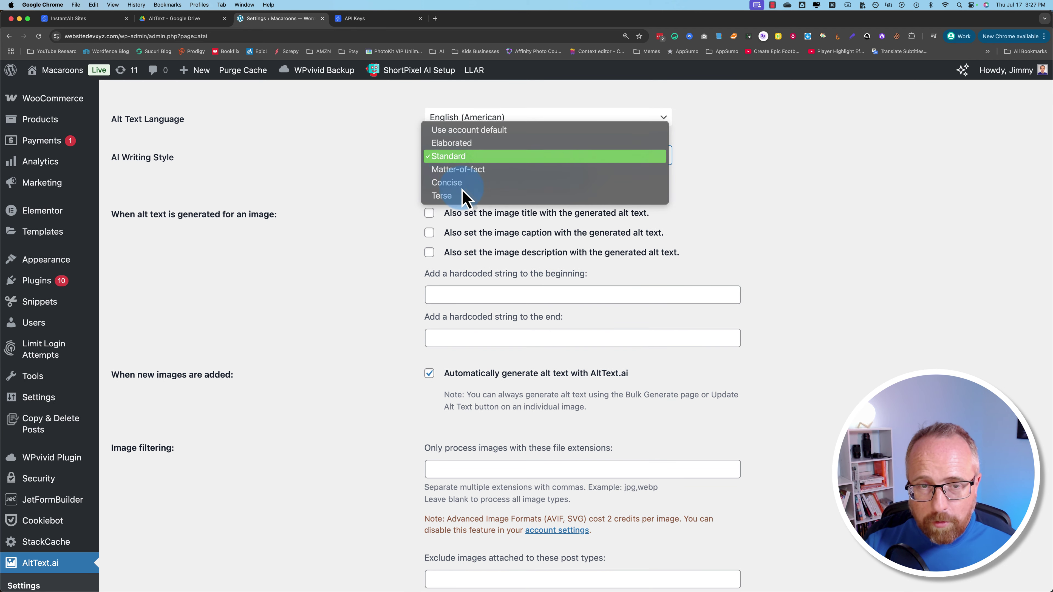
left_click(360, 185)
Step: Read the documentation examples of the available AI writing styles and return to the WordPress settings
left_click(452, 177)
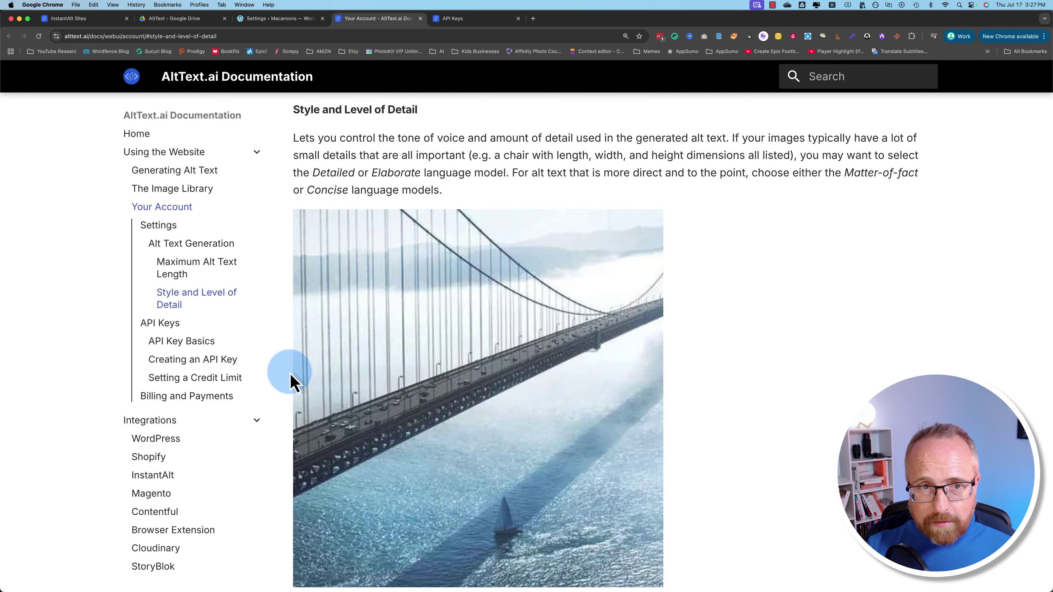
scroll(290, 379, "down", 9)
scroll(341, 270, "down", 2)
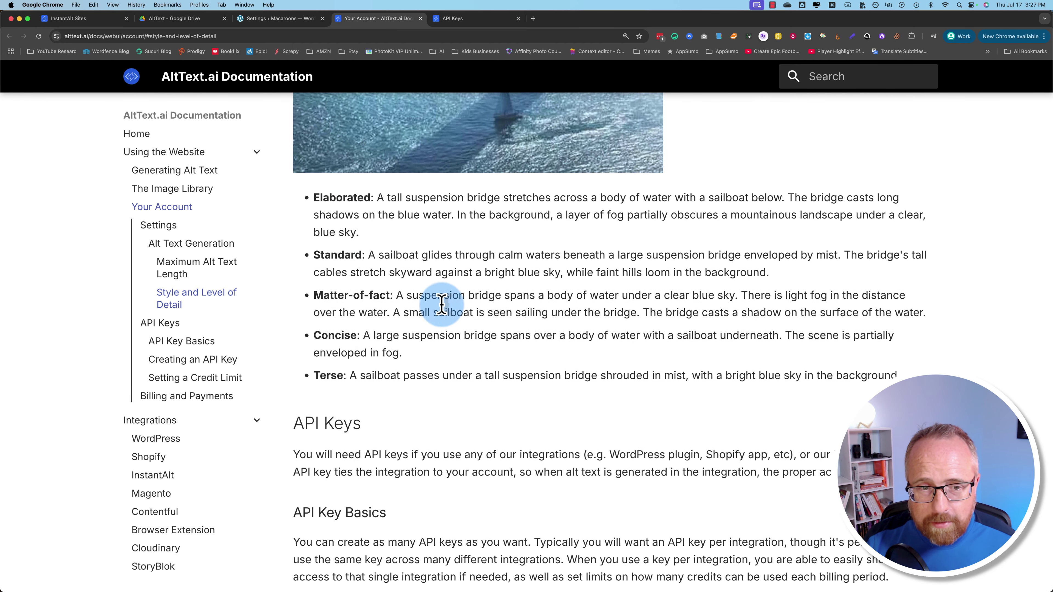
scroll(441, 305, "down", 3)
left_click(95, 18)
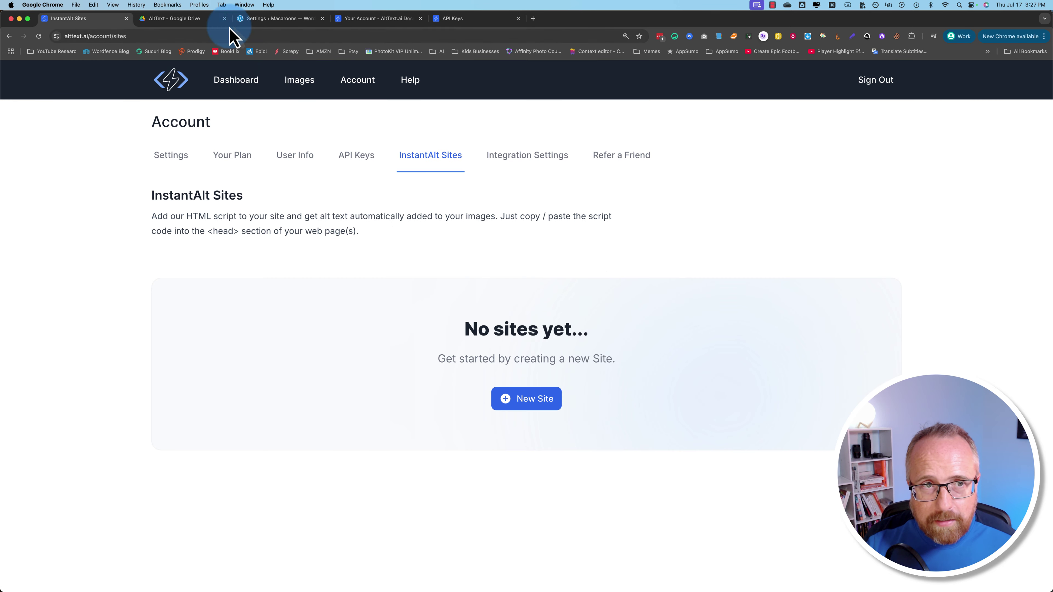
left_click(275, 19)
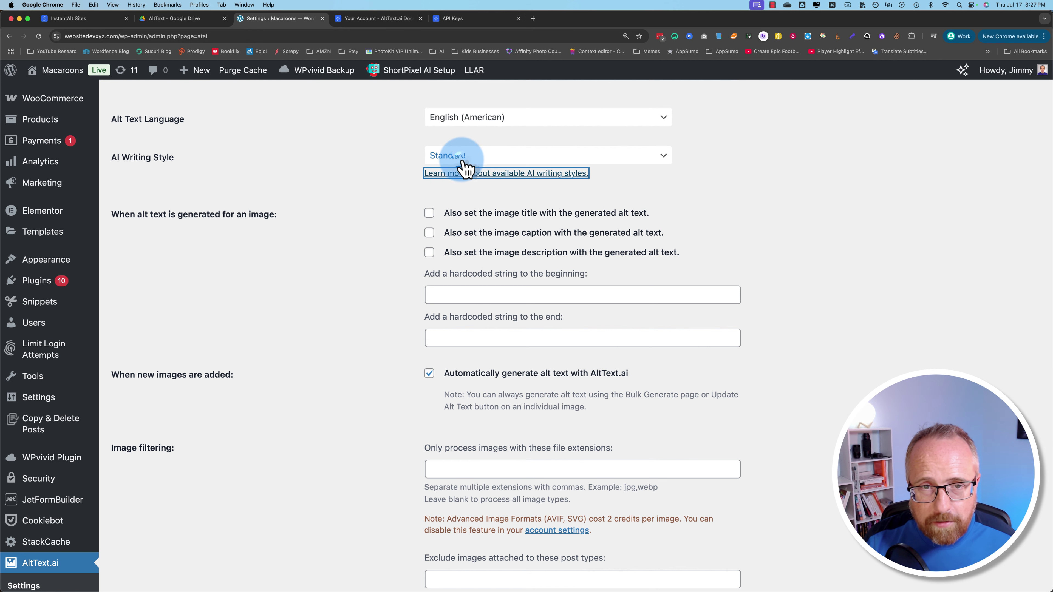
left_click(461, 160)
left_click(400, 180)
left_click(312, 230)
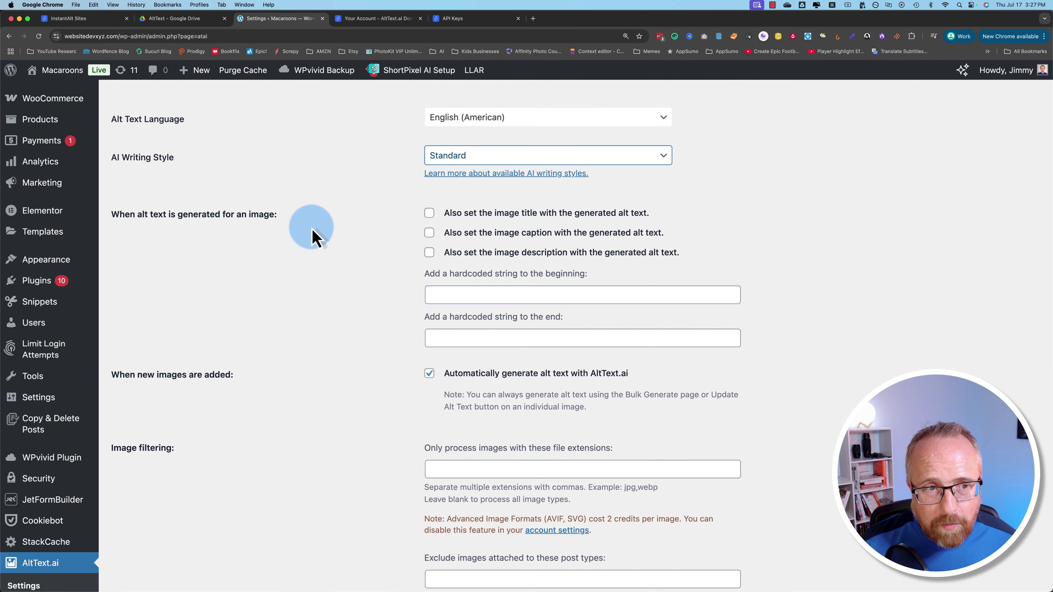
Step: Enable setting the image caption and the image description with the generated alt text
left_click(429, 223)
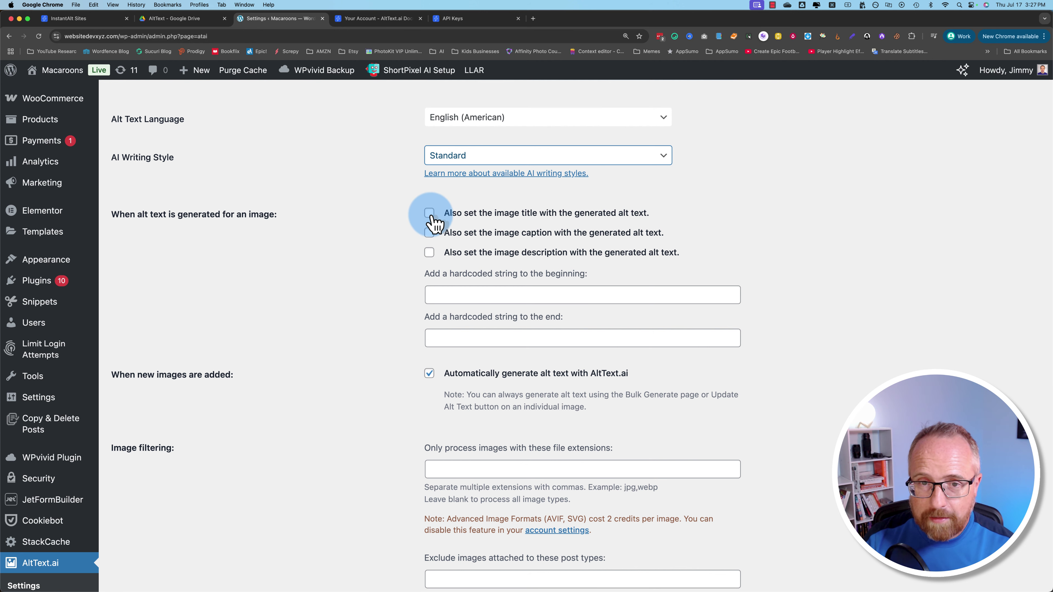
left_click(429, 232)
left_click(429, 254)
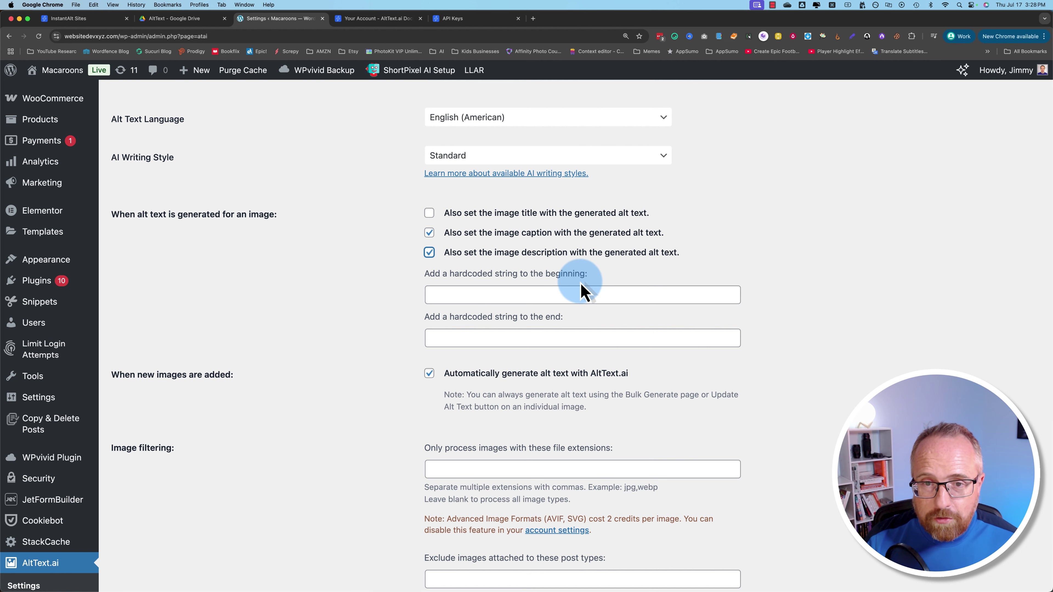
Step: Try "| WebsiteDomain.com" as the hardcoded string at the end of the alt text, and clear the field
left_click(530, 340)
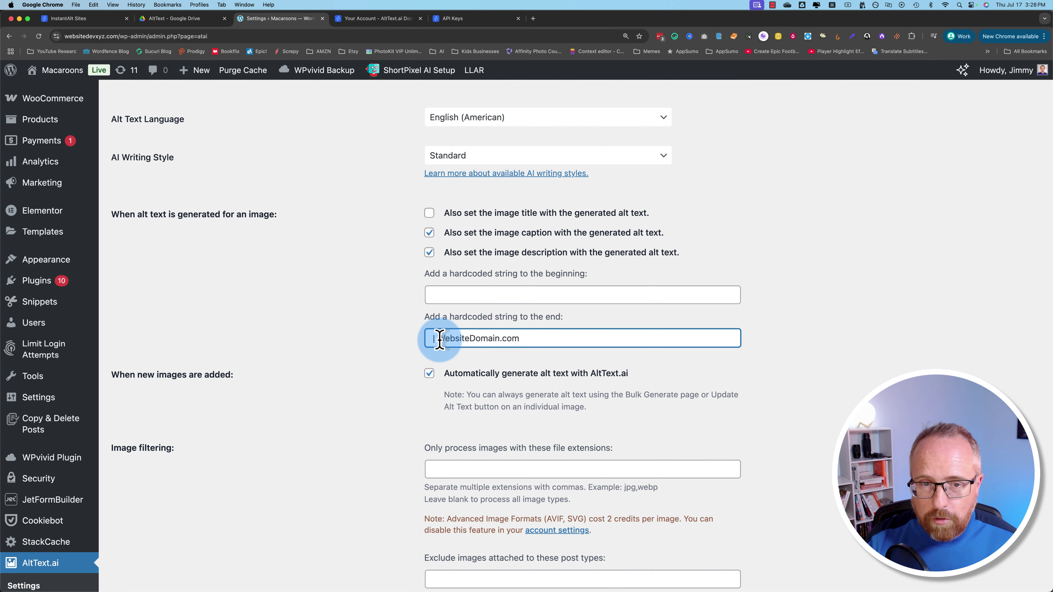
key("super+a")
key("BackSpace")
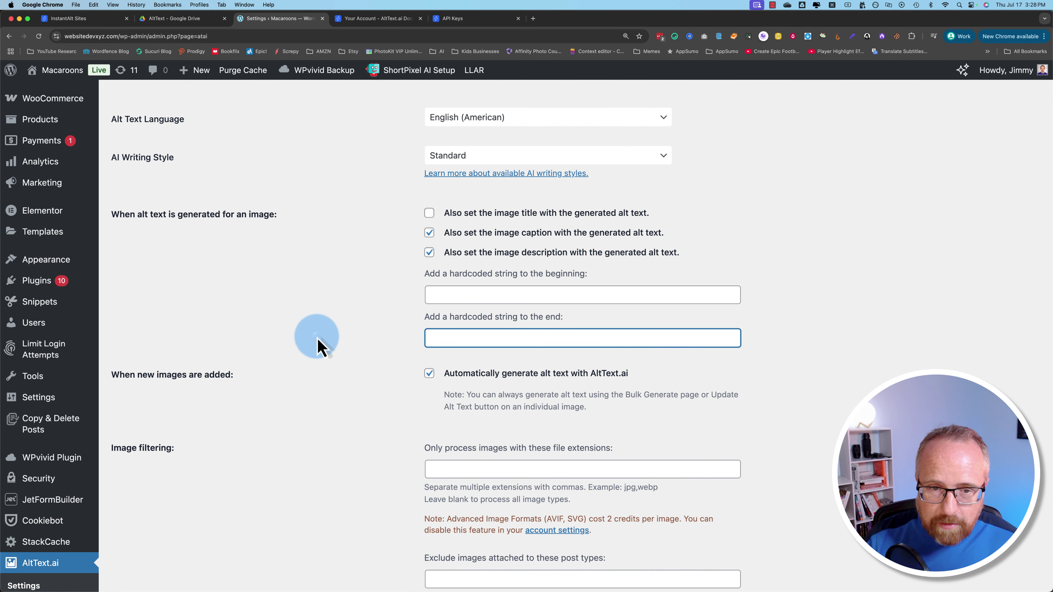
left_click(319, 344)
Step: Limit image processing to the file extensions .jpg,.png in the Image filtering section
scroll(378, 380, "down", 1)
scroll(378, 380, "down", 1)
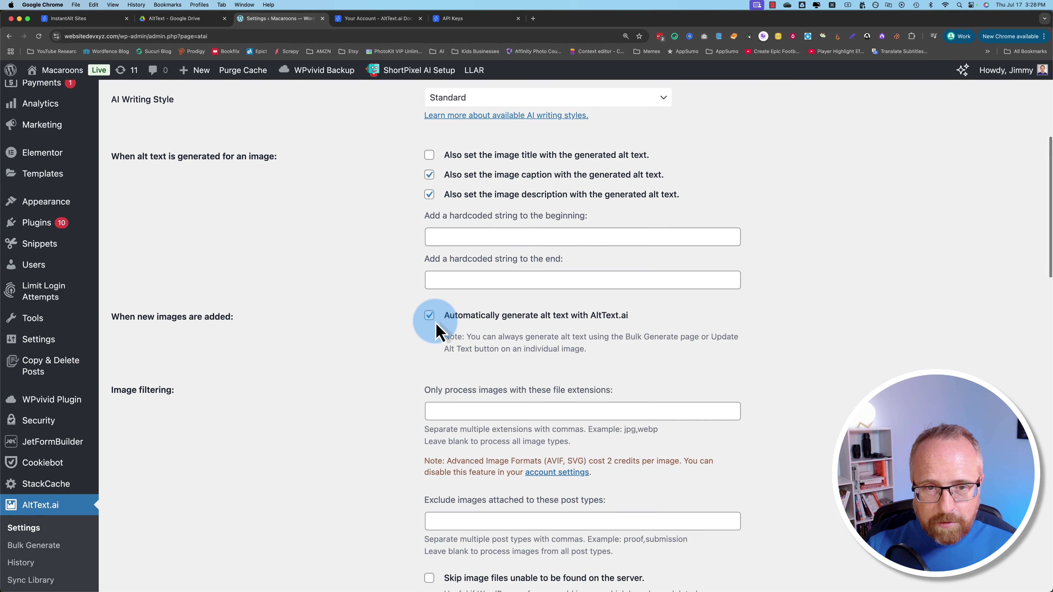
scroll(376, 341, "down", 5)
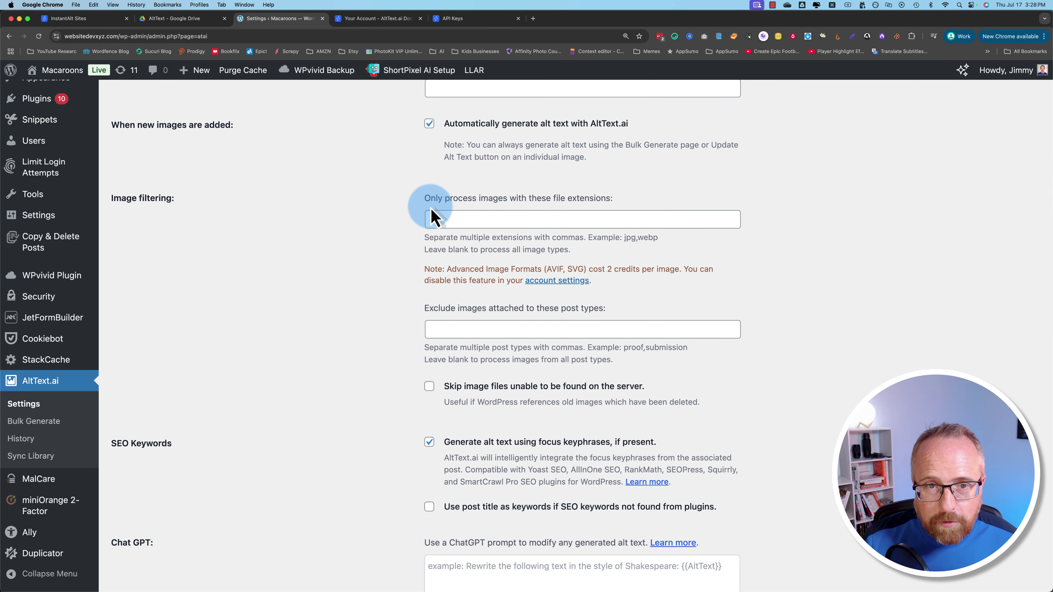
left_click_drag(424, 203, 592, 211)
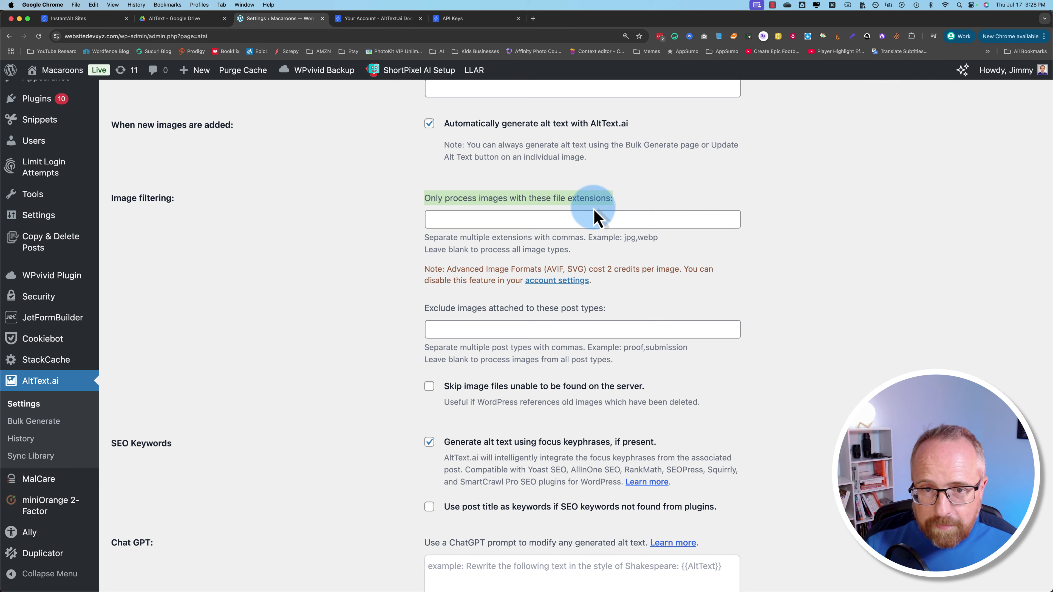
left_click(558, 220)
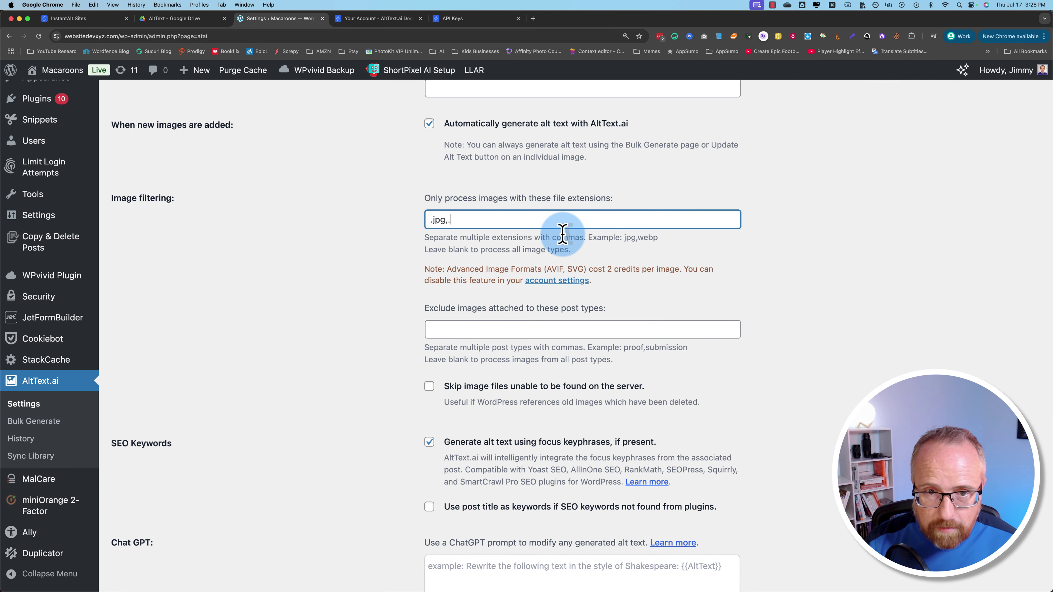
left_click(348, 337)
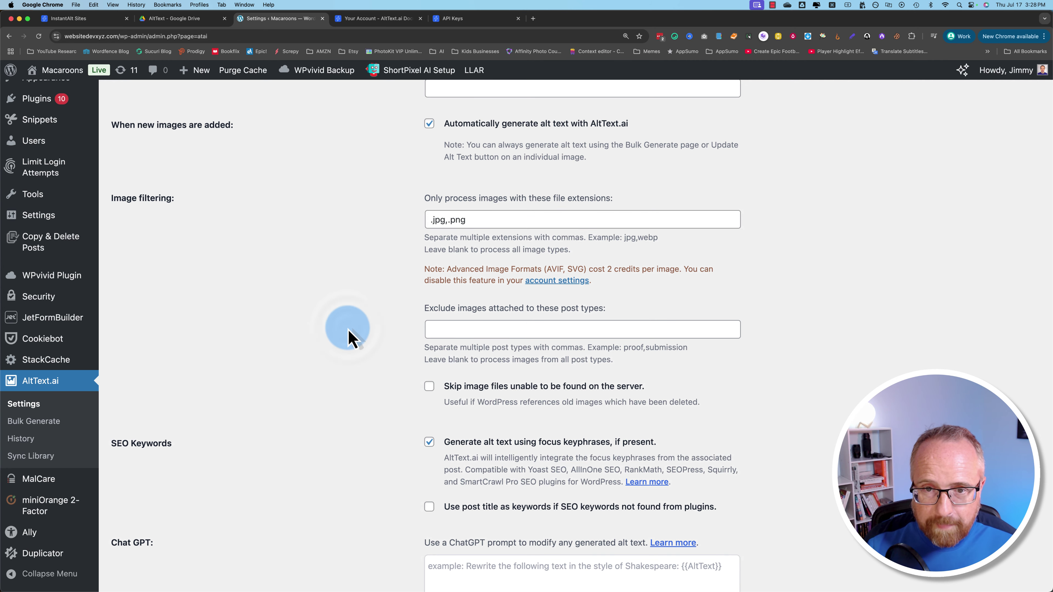
Step: Read the Image filtering note about the credit cost of the advanced formats AVIF and SVG
scroll(347, 336, "down", 3)
scroll(348, 337, "up", 1)
left_click_drag(546, 161, 684, 160)
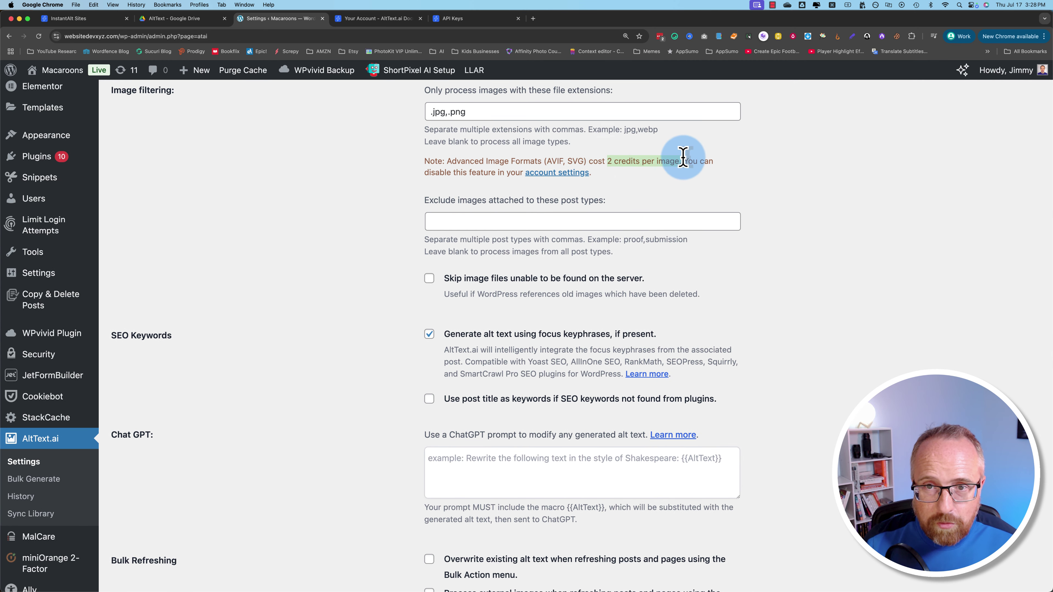
left_click(382, 293)
scroll(365, 306, "up", 3)
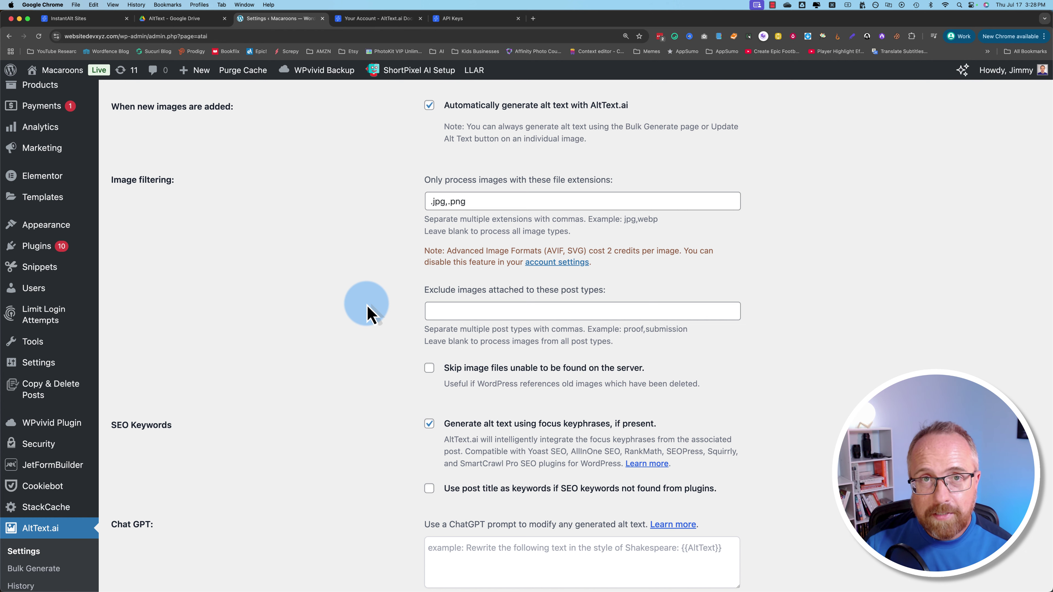
Step: Turn off generating alt text from focus keyphrases and enable using the post title as keywords when plugins supply no SEO keywords
scroll(343, 443, "down", 3)
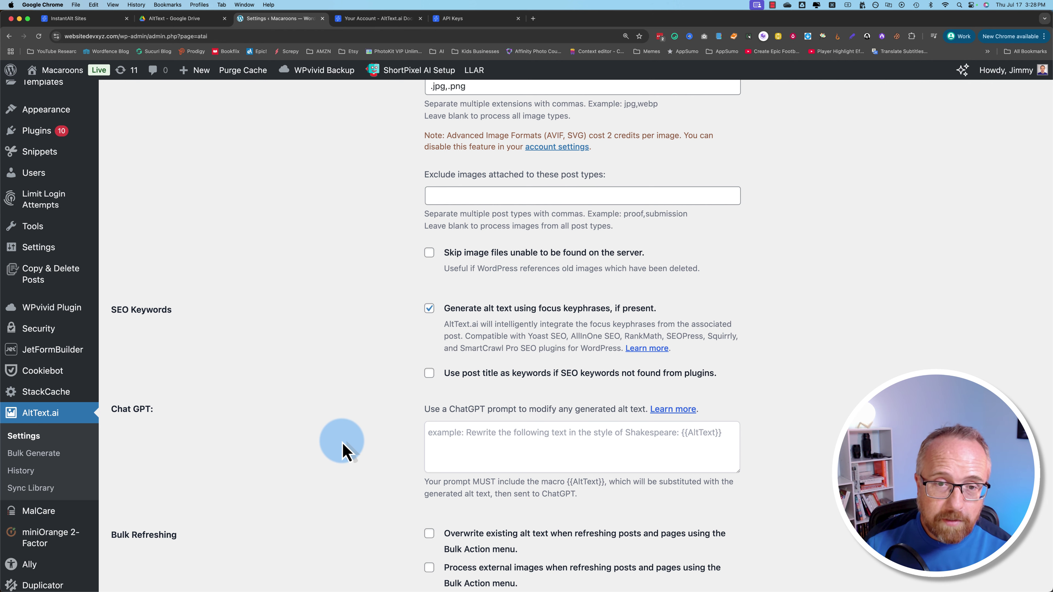
scroll(343, 450, "down", 1)
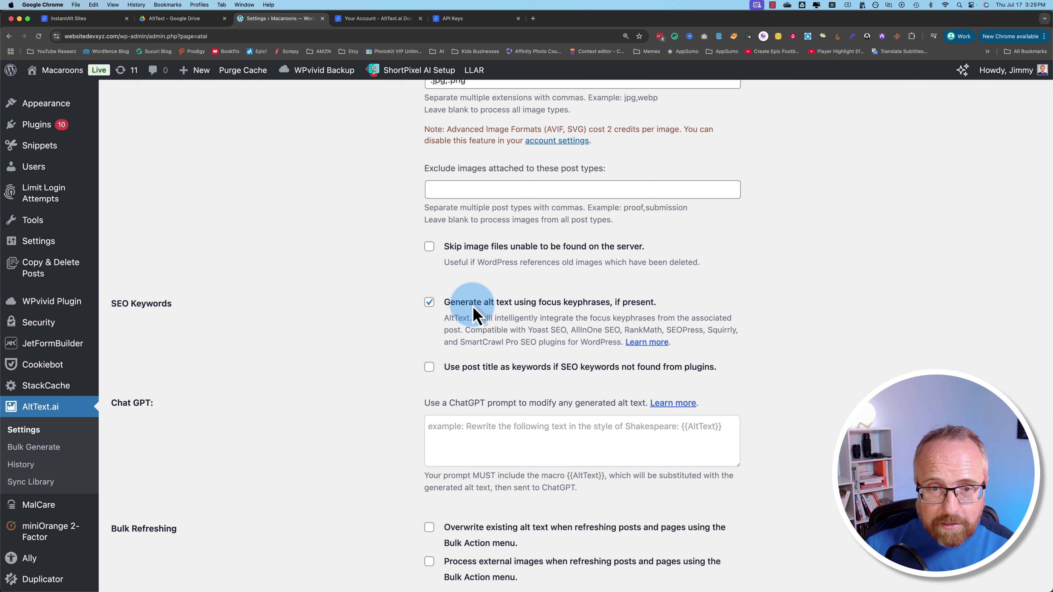
left_click_drag(470, 315, 655, 308)
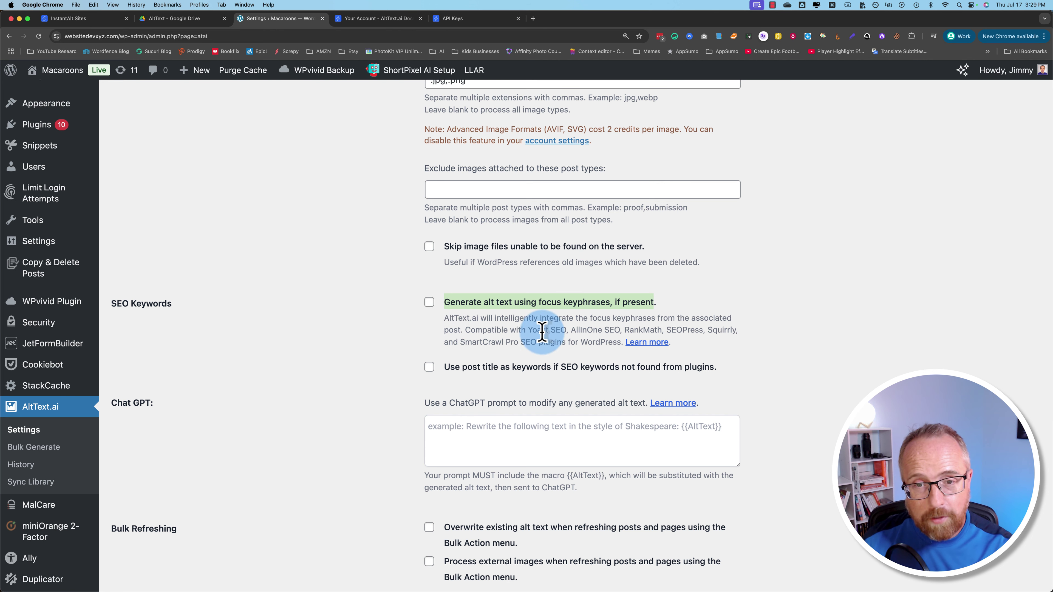
mouse_move(528, 330)
left_mouse_down()
mouse_move(719, 331)
mouse_move(479, 323)
mouse_move(470, 346)
mouse_move(537, 343)
left_mouse_up()
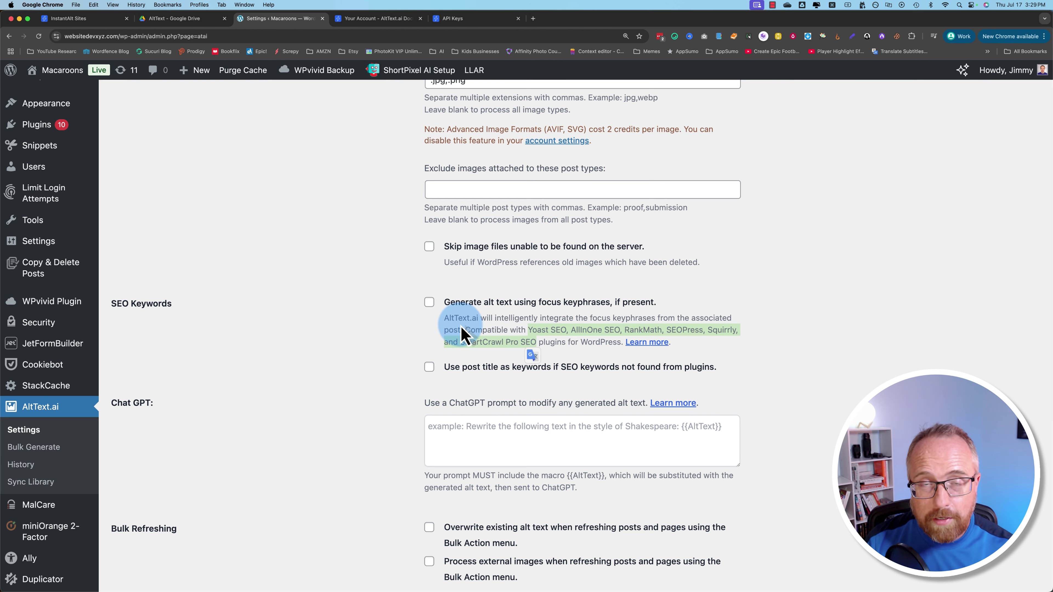
scroll(346, 346, "down", 5)
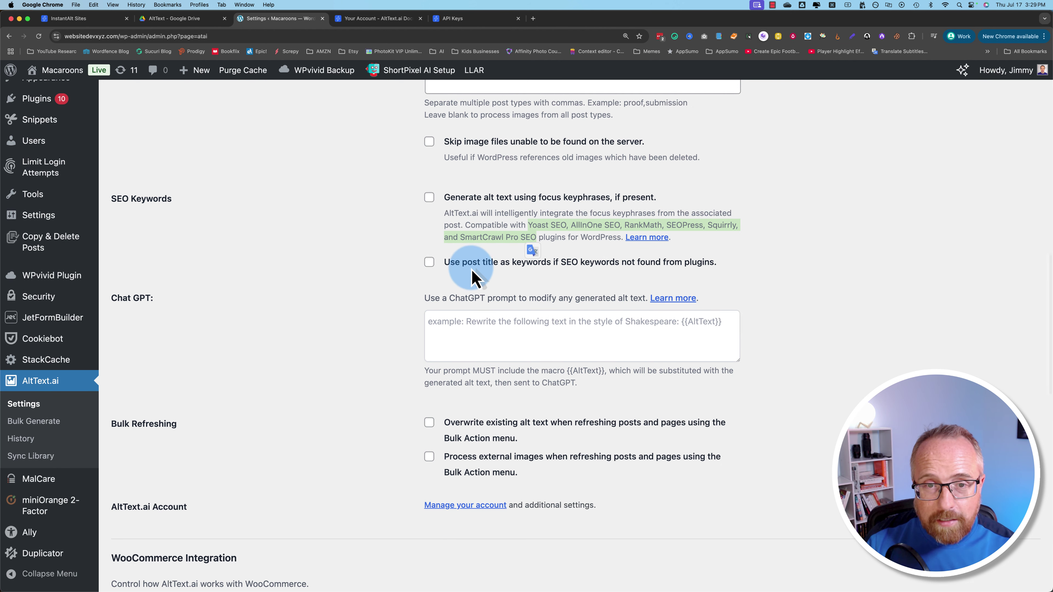
left_click(566, 267)
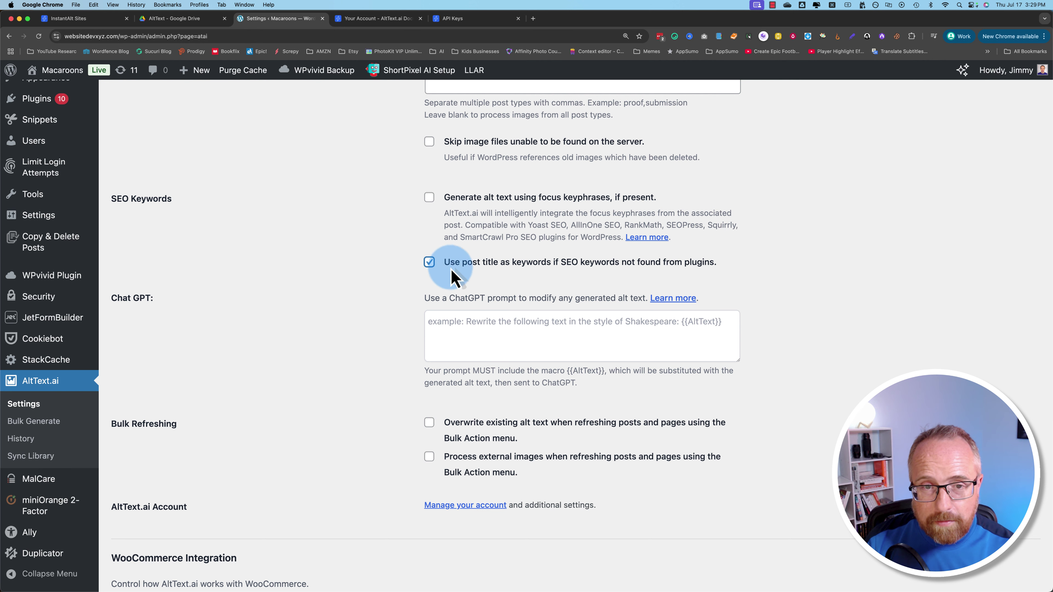
Step: Examine the ChatGPT prompt option for modifying generated alt text
scroll(408, 278, "down", 3)
triple_click(461, 245)
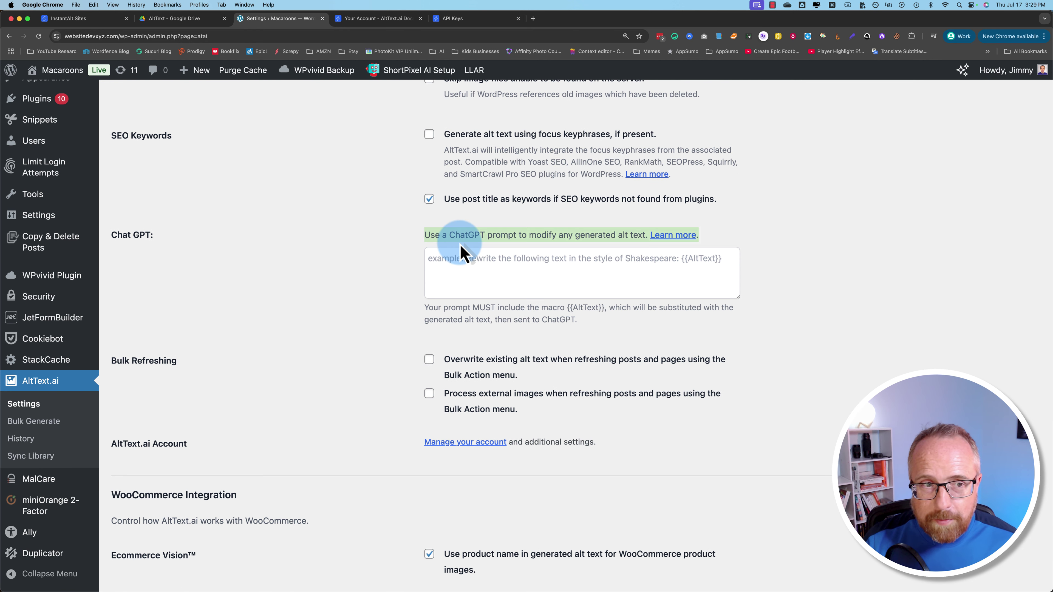
left_click_drag(461, 245, 648, 239)
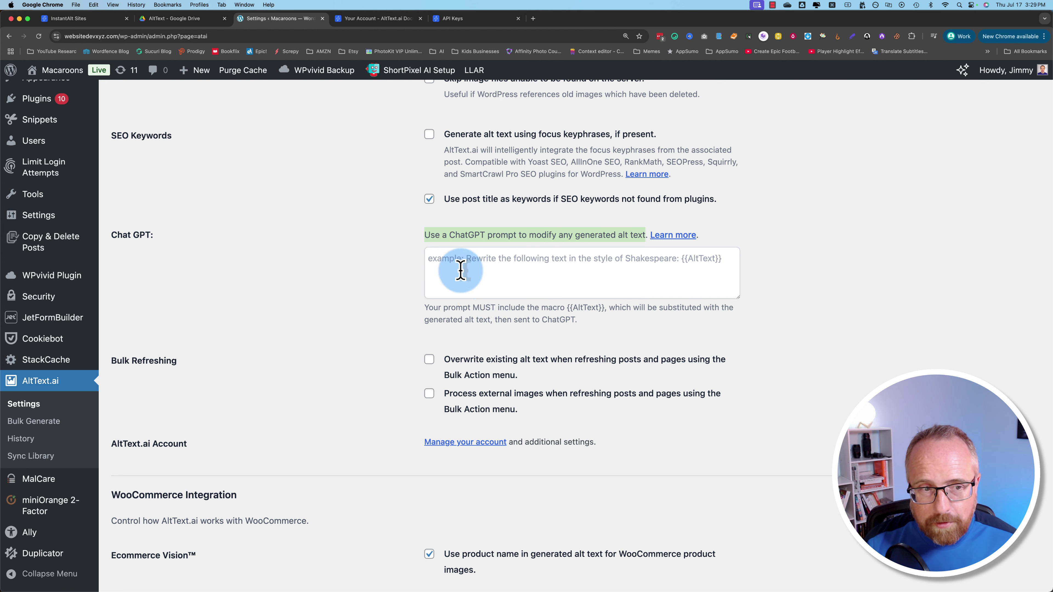
Step: Review the bulk refreshing, WooCommerce and technical settings, and save the AltText.ai settings
scroll(388, 329, "down", 8)
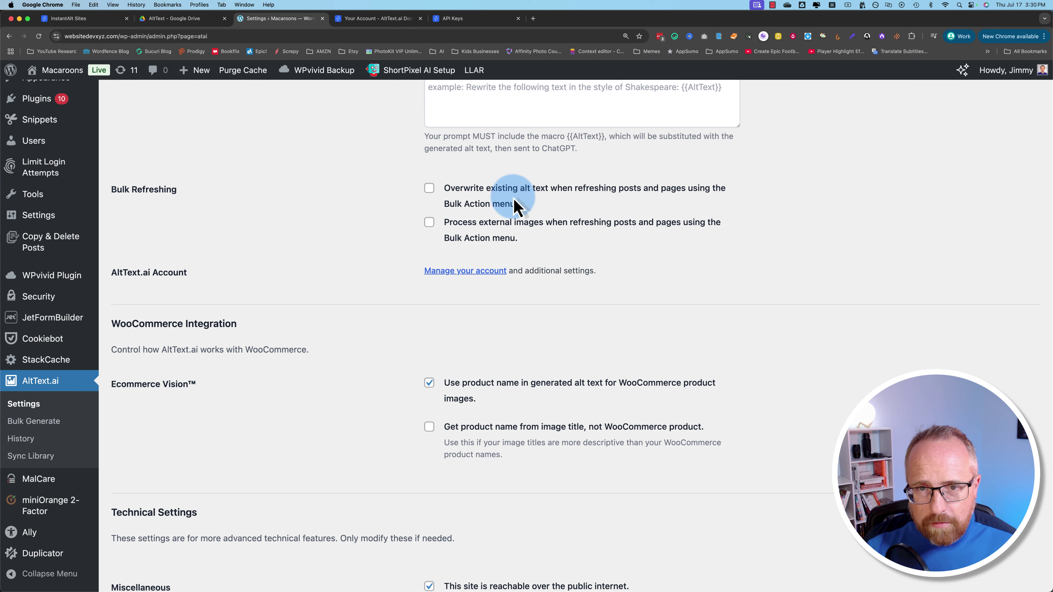
scroll(338, 328, "down", 1)
scroll(311, 326, "down", 4)
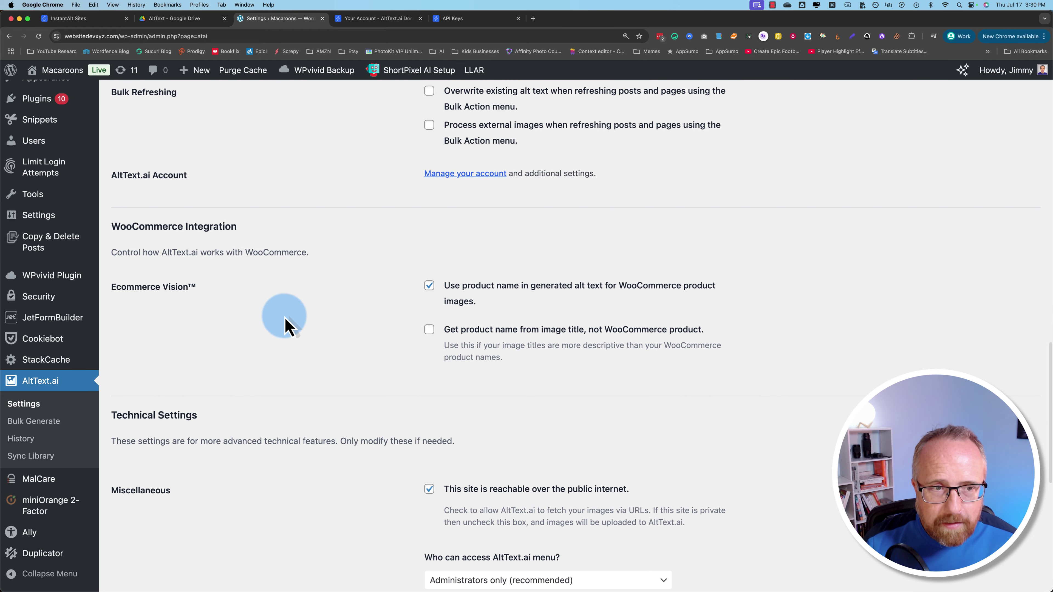
scroll(381, 363, "down", 12)
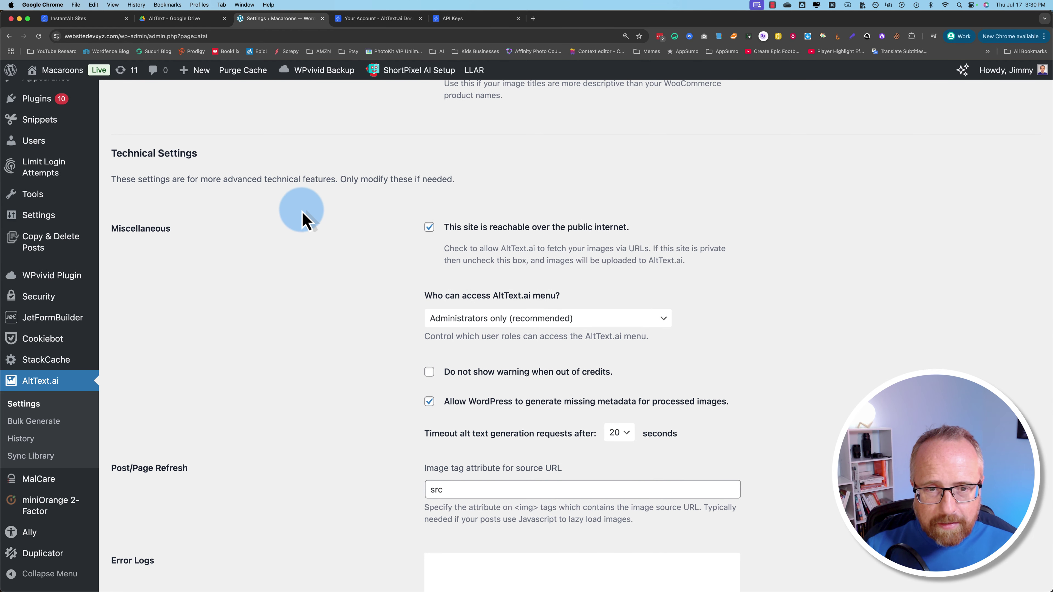
scroll(346, 400, "down", 5)
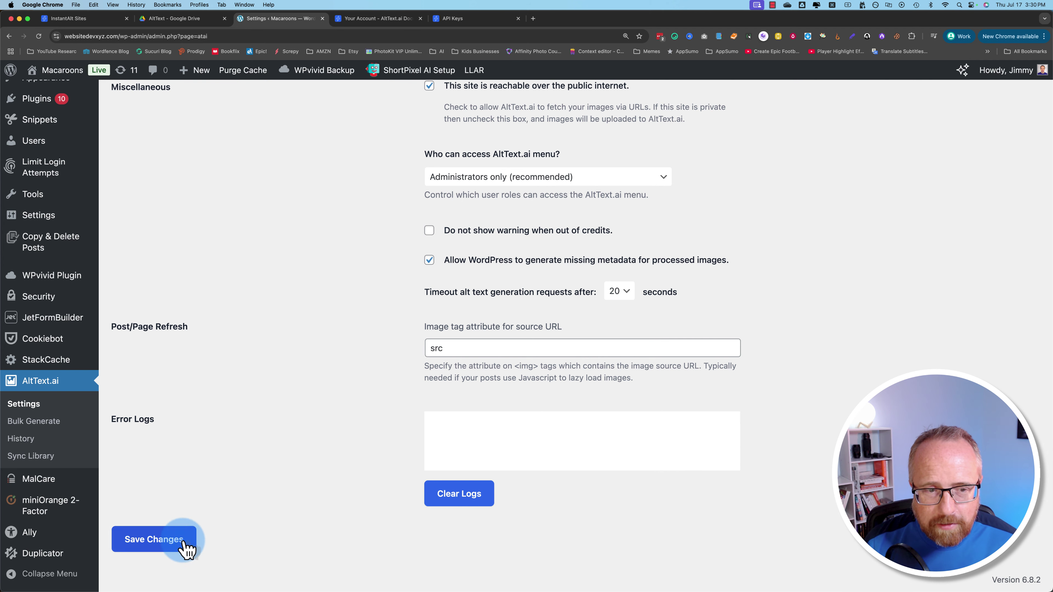
left_click(168, 547)
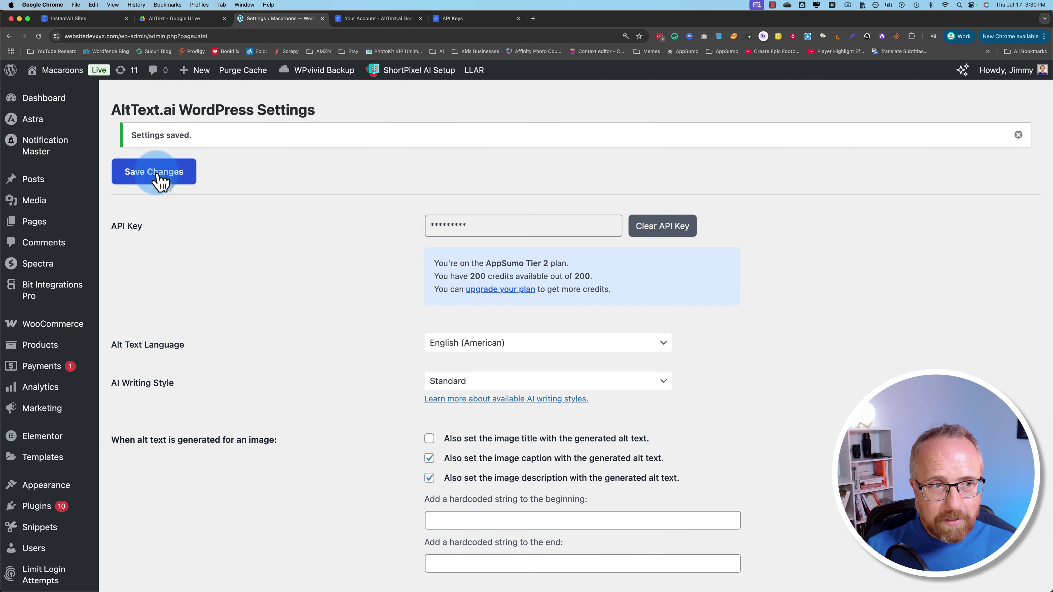
Step: Open the Media Library and show the attachment details of the first image, a man in a black "Work Hard" T-shirt
mouse_move(37, 203)
left_click(129, 203)
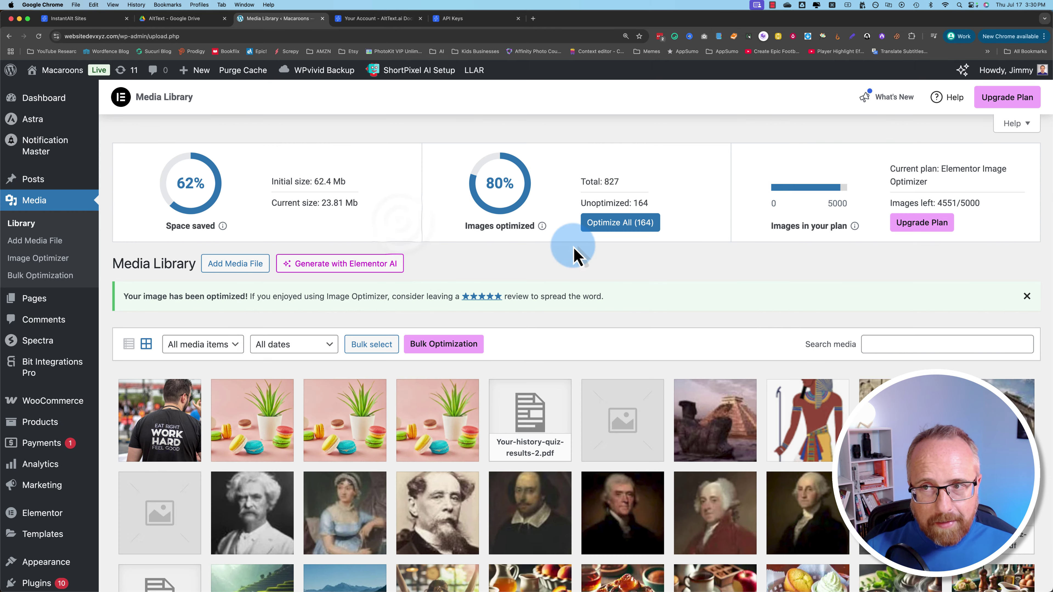
scroll(373, 265, "down", 6)
left_click(153, 193)
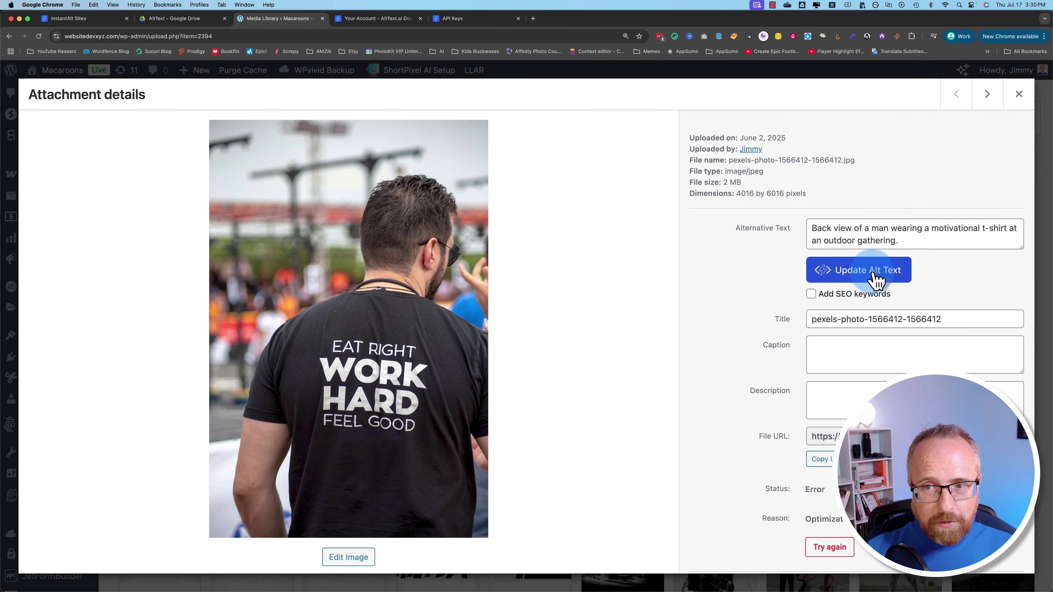
Step: Generate new alt text for the image of the man in the "Work Hard" T-shirt and read it through
left_click(854, 276)
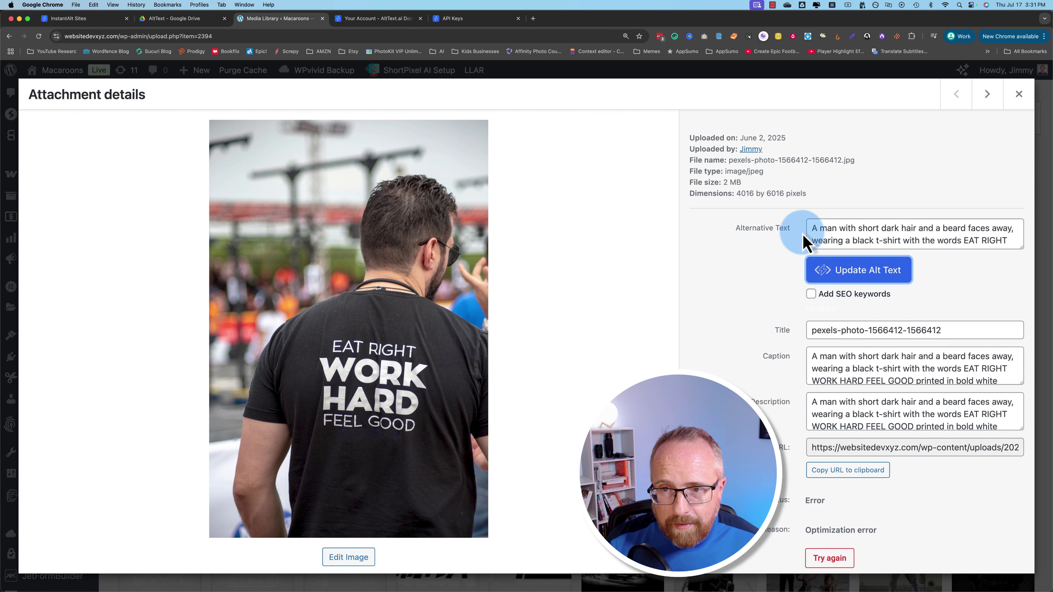
left_click(815, 228)
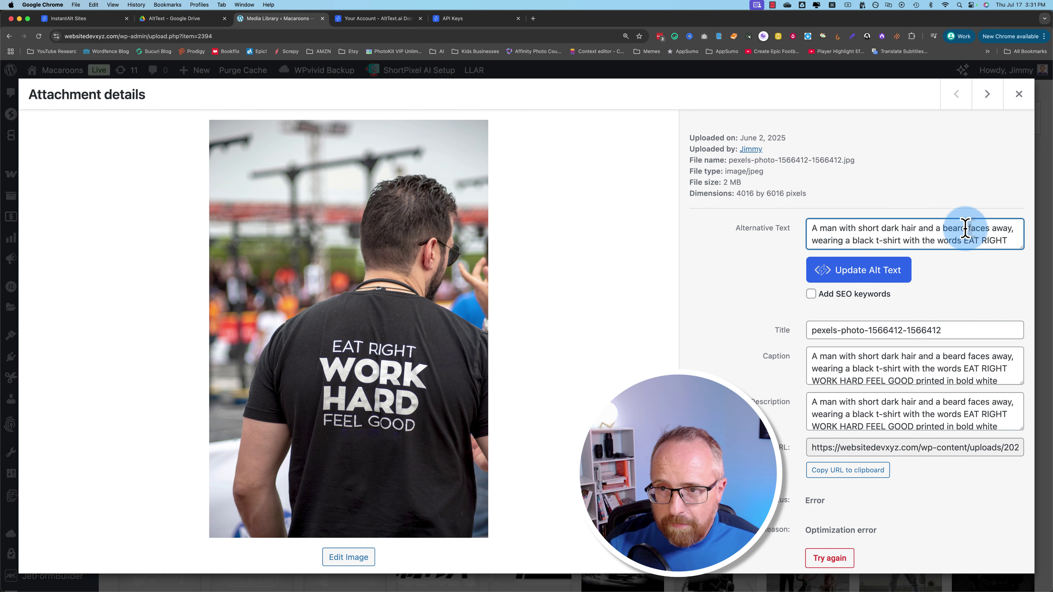
scroll(874, 239, "down", 1)
scroll(874, 240, "down", 2)
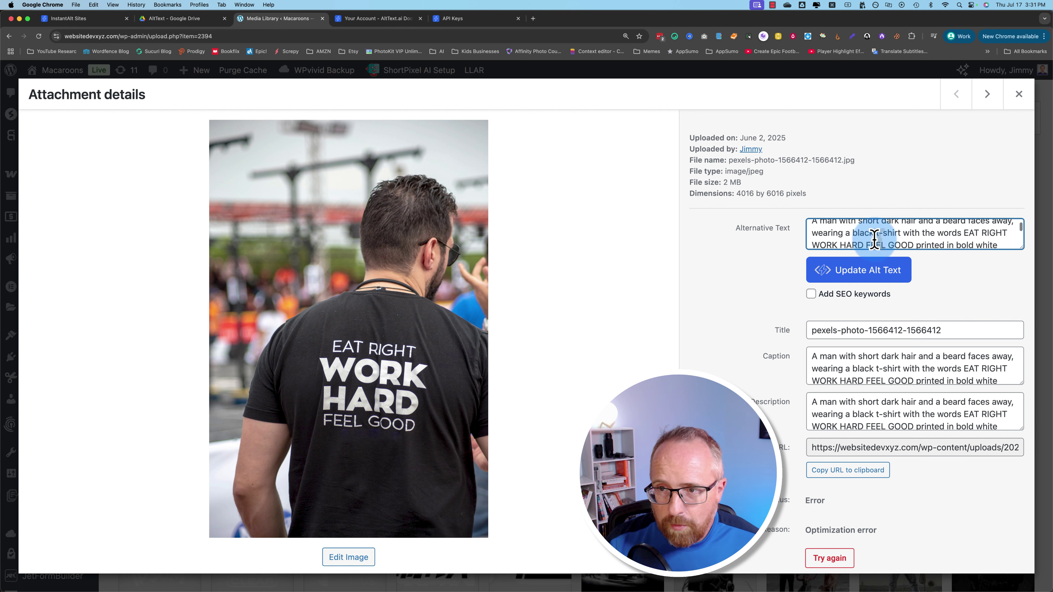
scroll(874, 240, "down", 3)
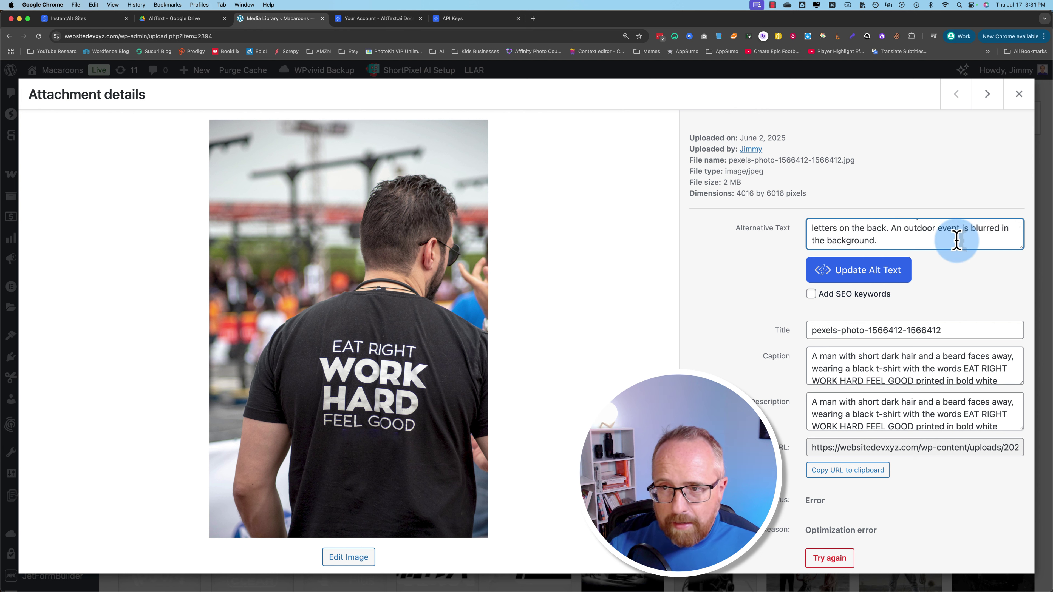
scroll(958, 241, "down", 2)
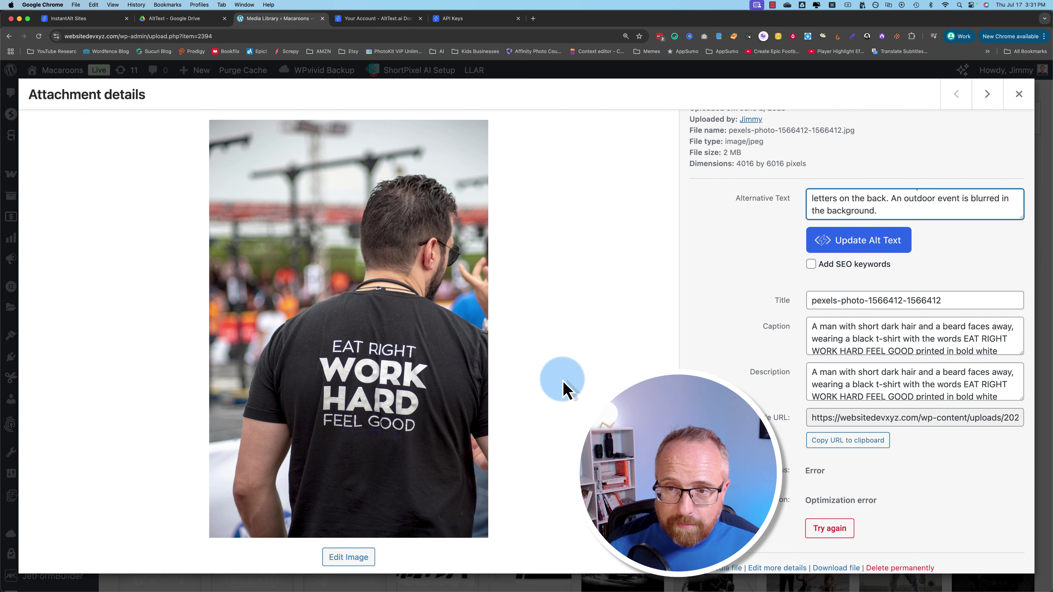
Step: View the next image's attachment details, reopen the "Work Hard" T-shirt image to check its alternative text, and return to the Media Library
left_click(992, 103)
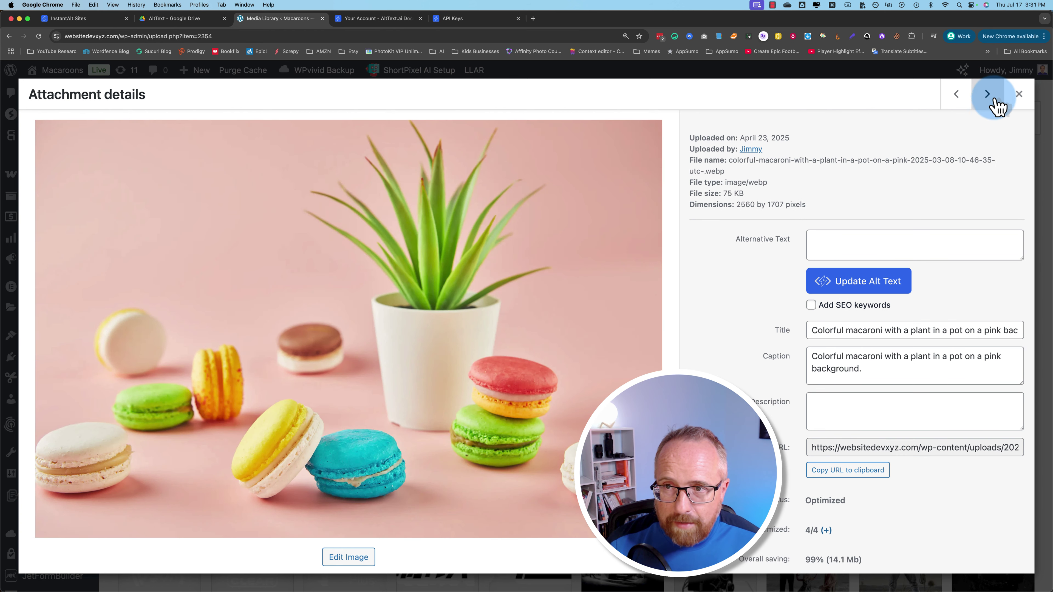
left_click(1018, 95)
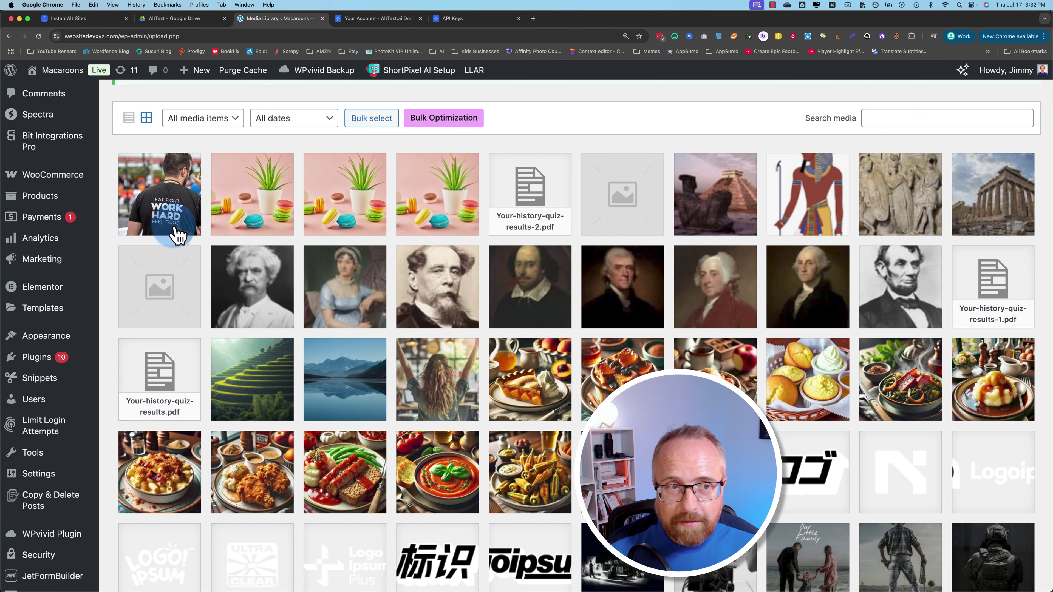
left_click(176, 209)
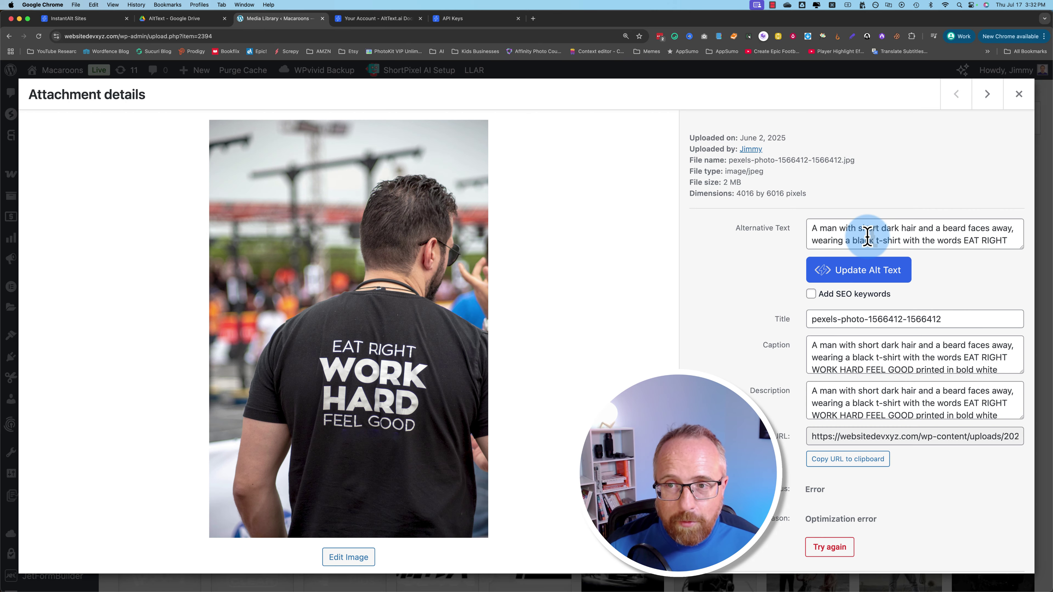
left_click(811, 229)
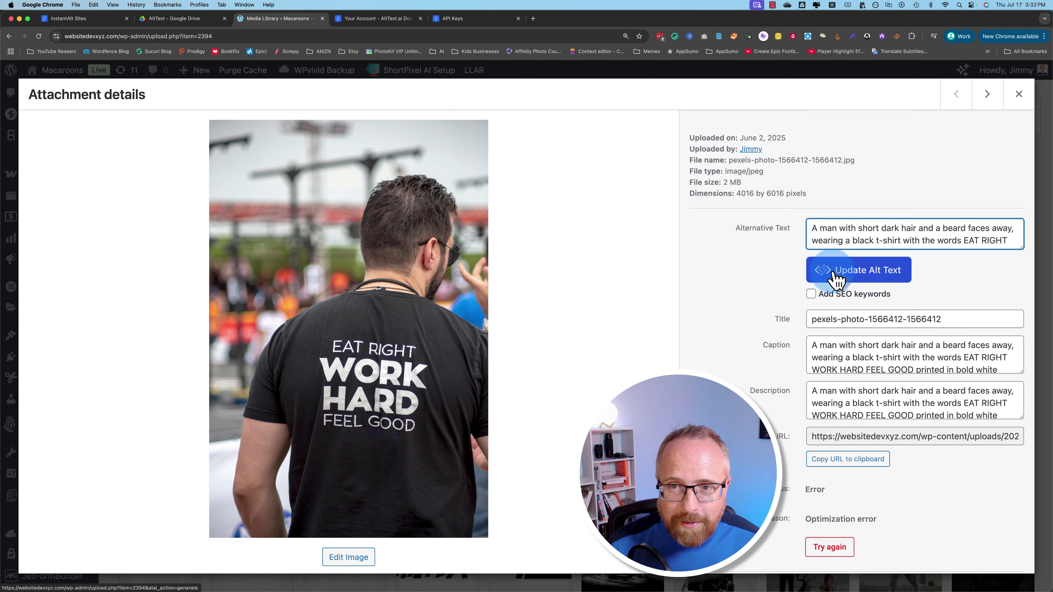
left_click(1023, 99)
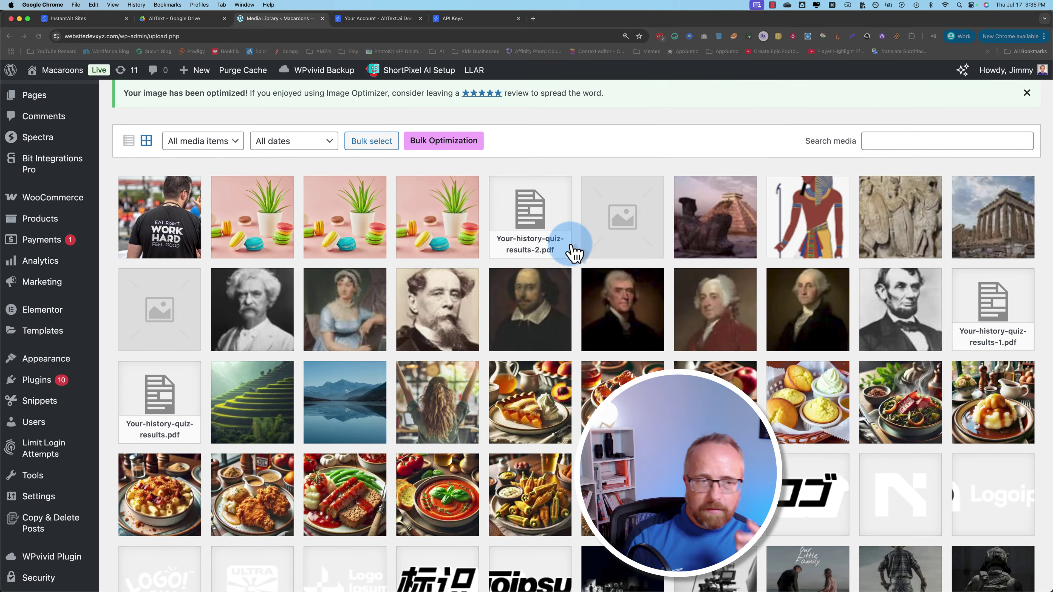
Step: Generate alt text for the black Japanese logo image Logoipsum4.png and read the resulting description
scroll(541, 472, "down", 3)
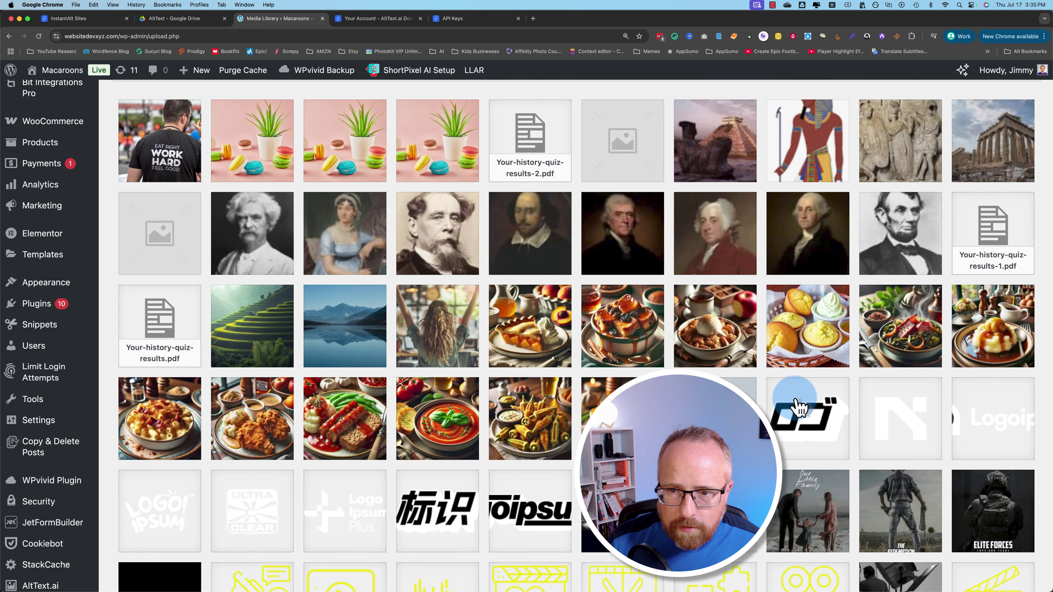
left_click(805, 415)
left_click(848, 275)
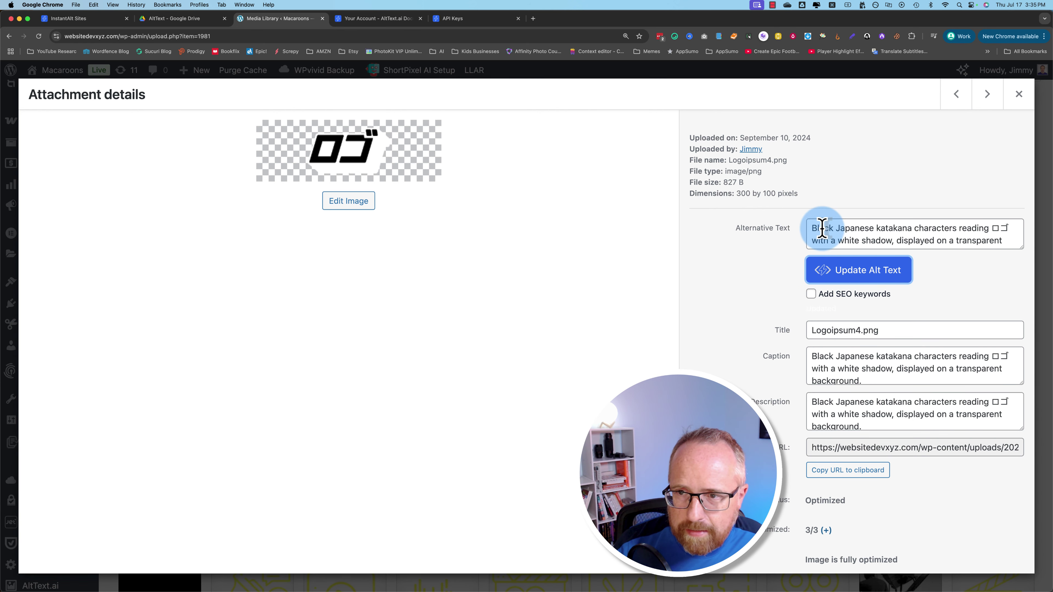
left_click_drag(995, 228, 1013, 242)
left_click(854, 238)
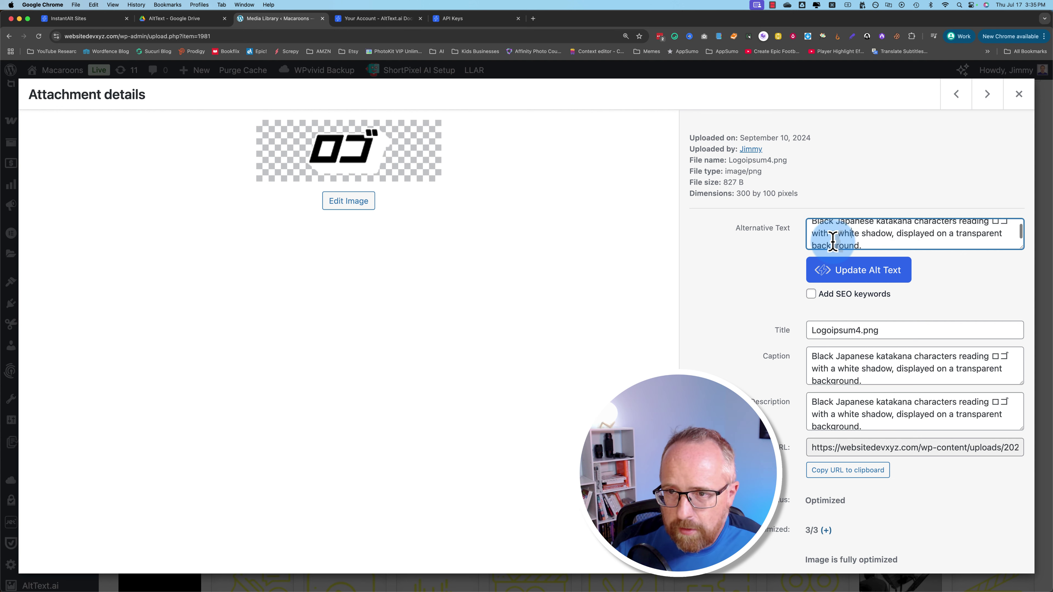
left_click(841, 240)
scroll(710, 343, "down", 3)
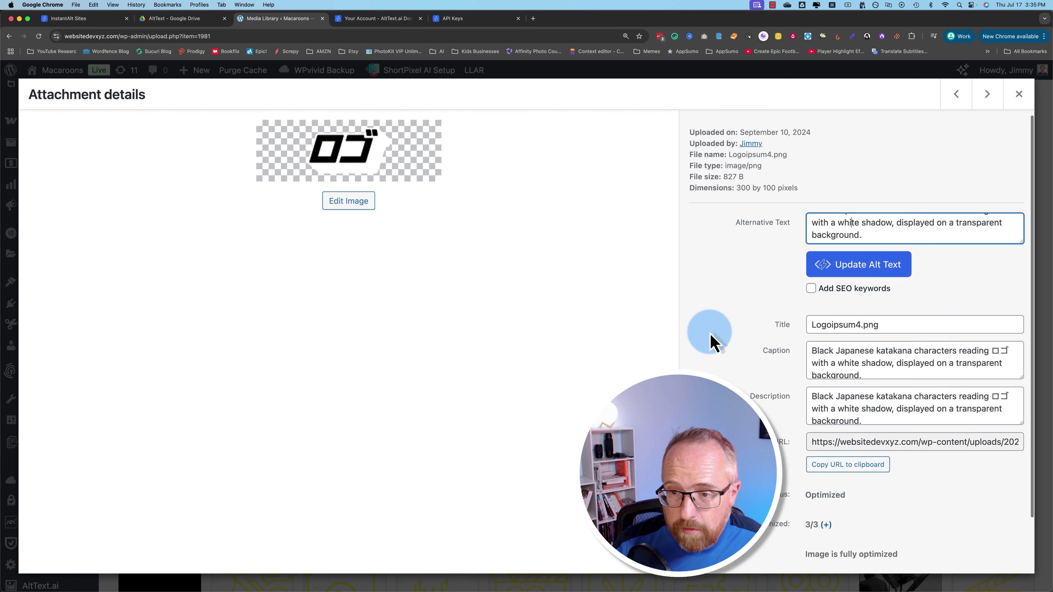
Step: Compare the title of Logoipsum4.png with its file name, and close the attachment details
left_click_drag(873, 261, 745, 268)
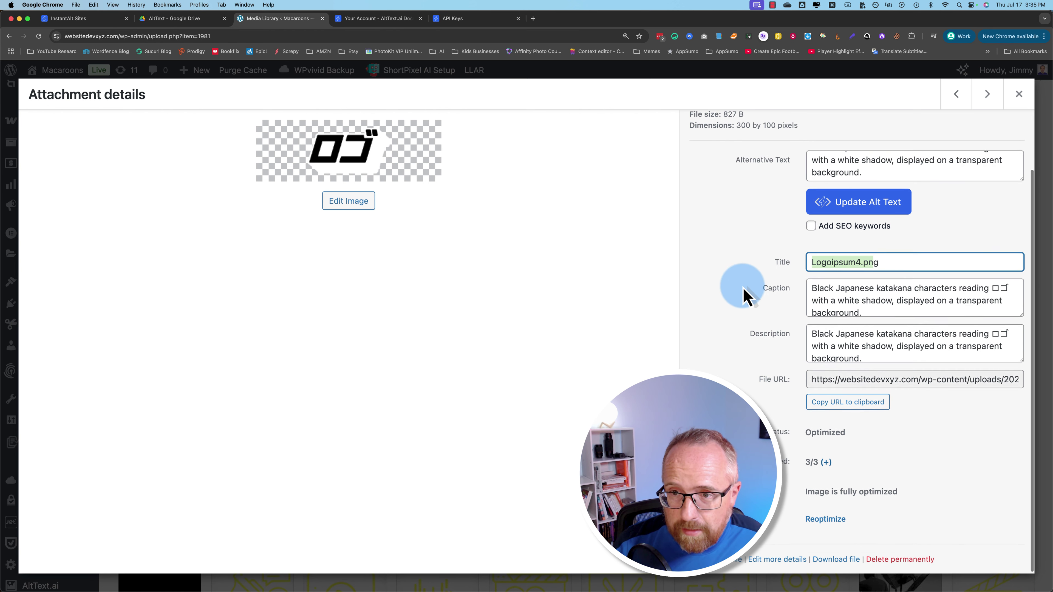
scroll(743, 294, "up", 3)
left_click(857, 321)
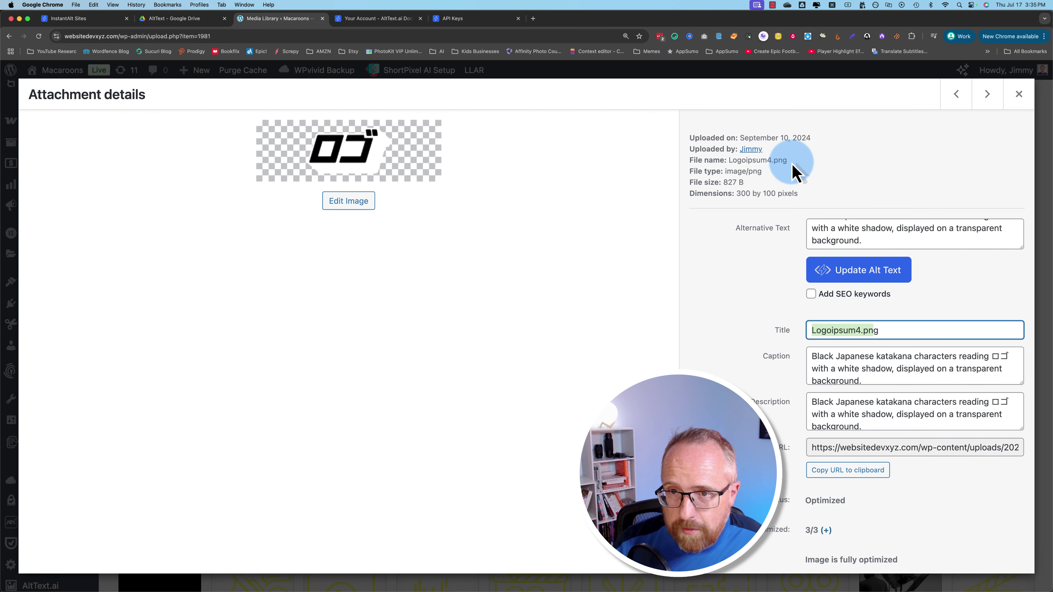
left_click_drag(790, 162, 729, 161)
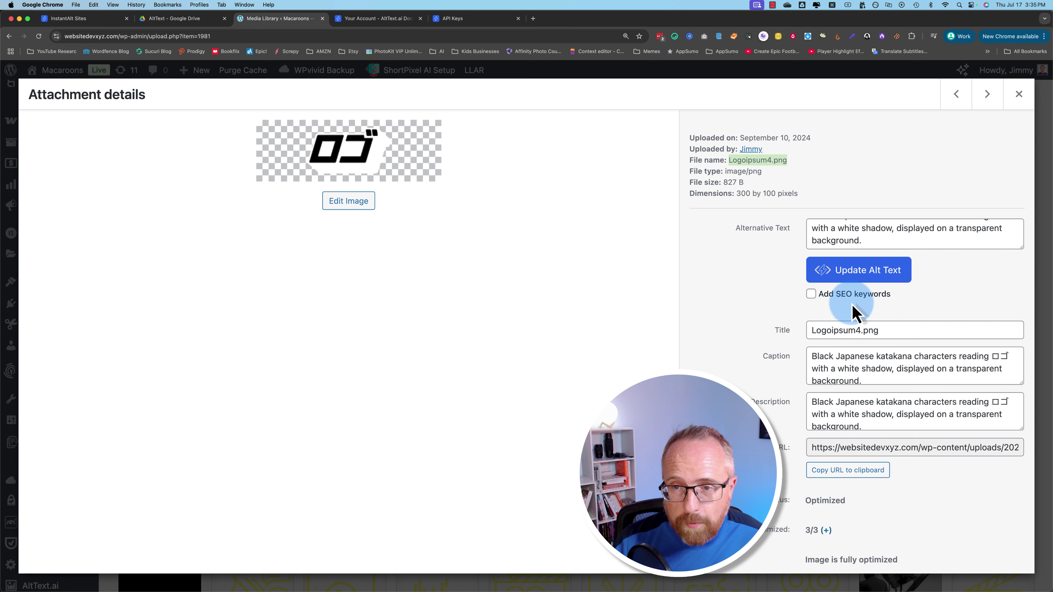
left_click(1019, 94)
Step: Try to generate alt text for the image 05-buttermilk-fried-chicken.webp, and close its attachment details
scroll(348, 386, "down", 2)
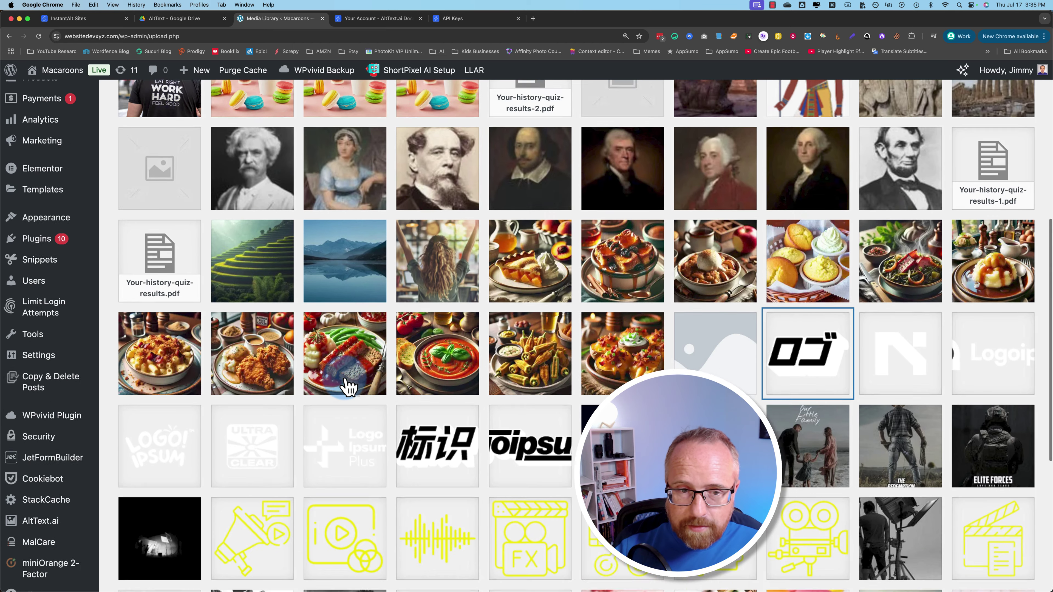
scroll(348, 386, "down", 2)
left_click(261, 305)
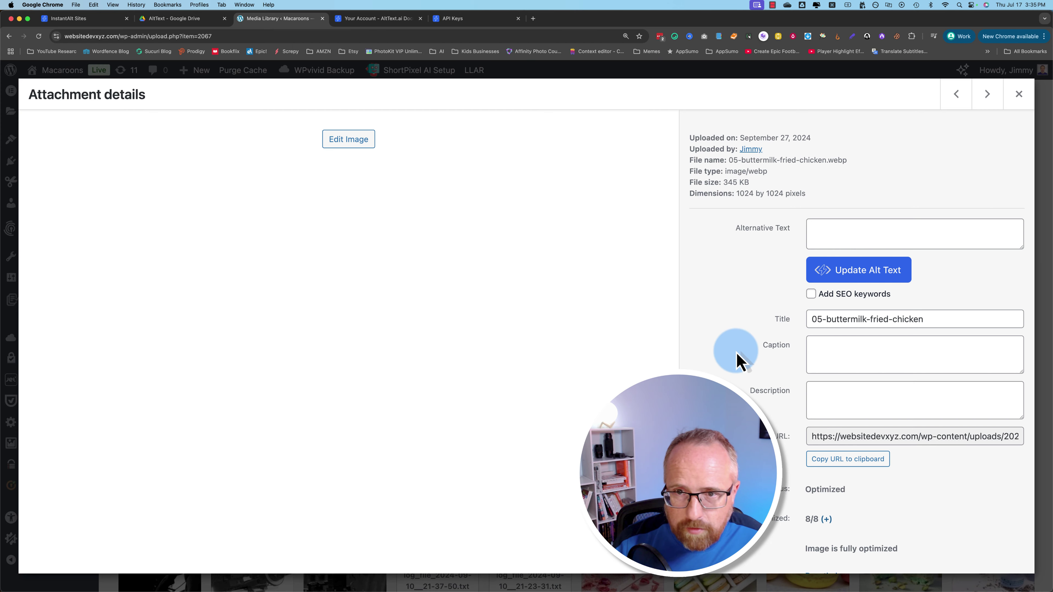
left_click(846, 271)
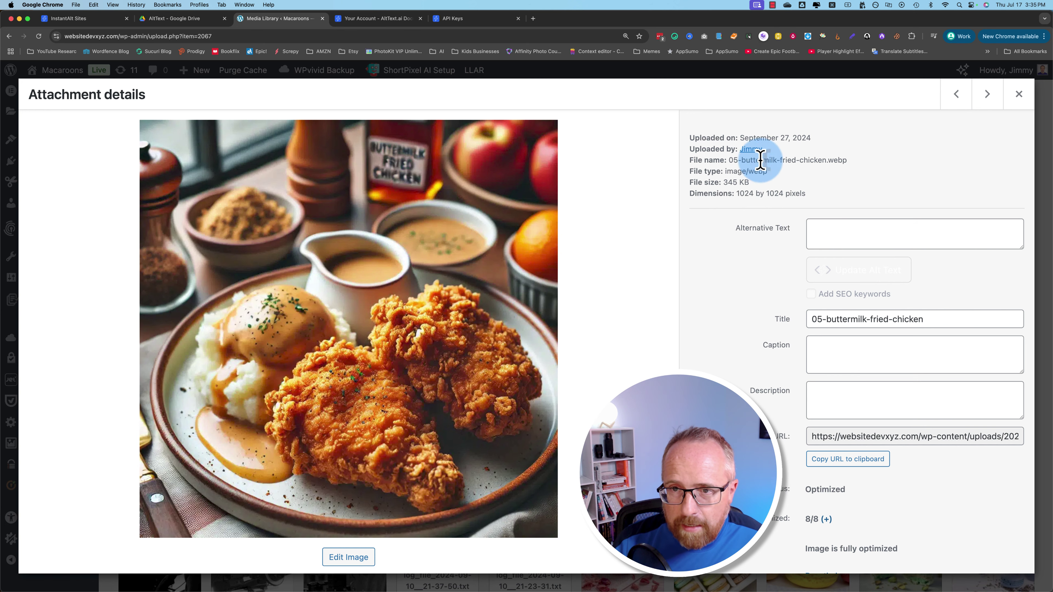
left_click(1020, 98)
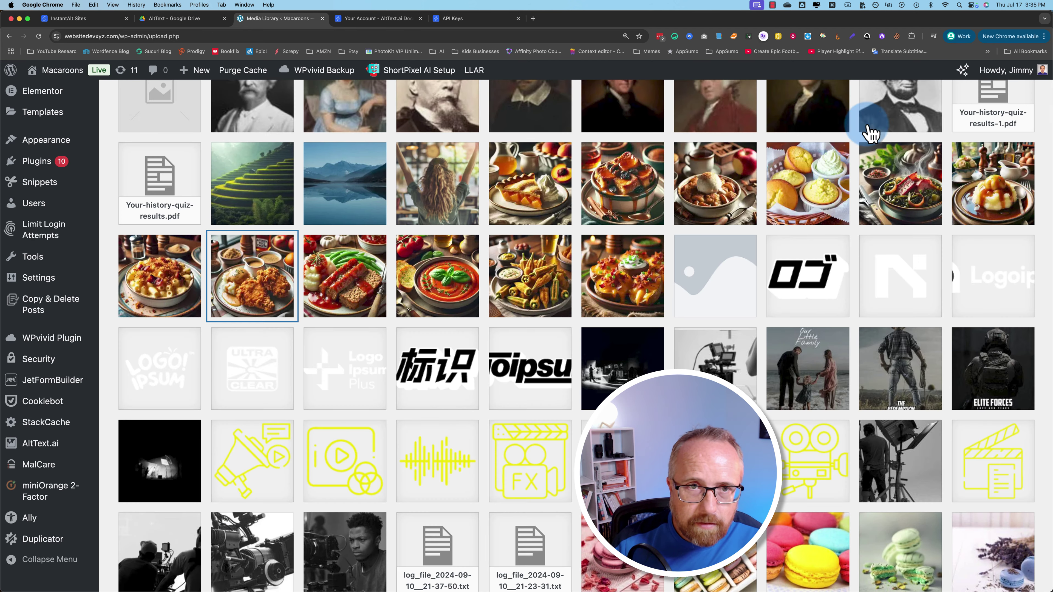
Step: In the AltText.ai settings, opened in a new tab, set the file extensions to process to jpg,png,webp and save the changes
left_click(46, 446)
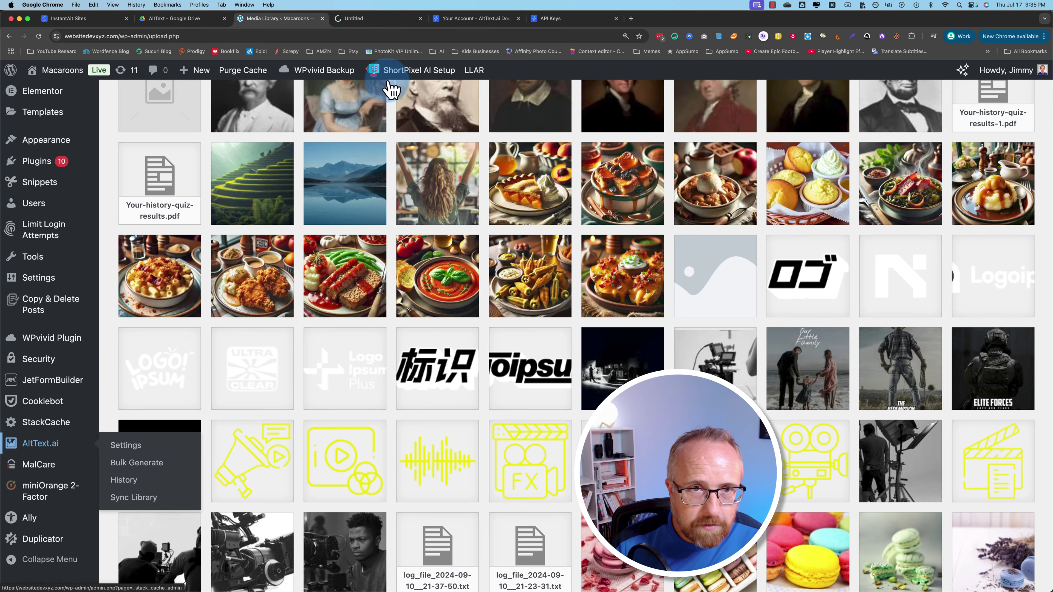
left_click(375, 20)
left_click(550, 251)
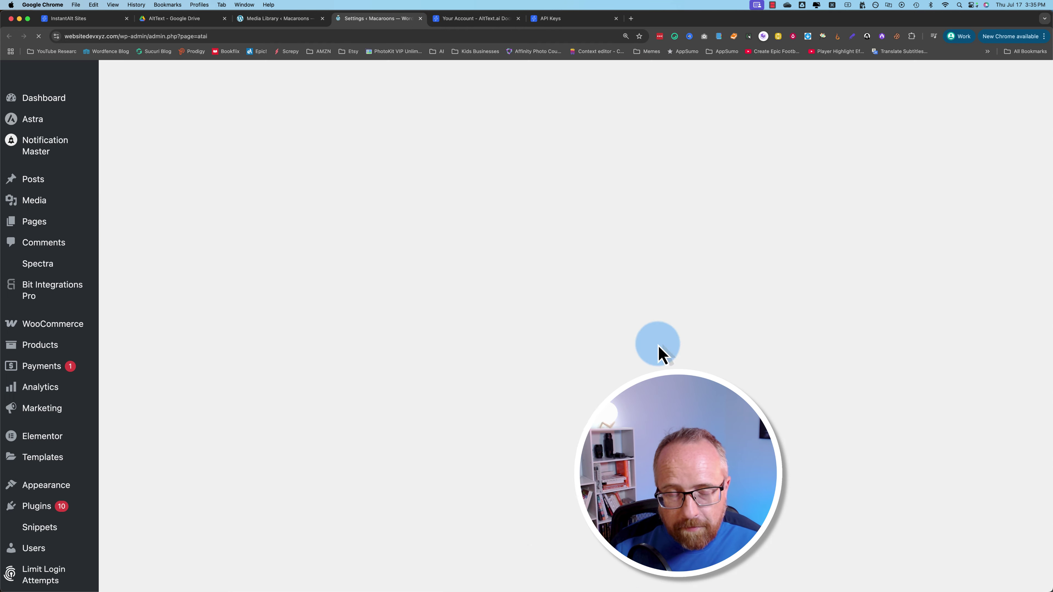
scroll(388, 386, "down", 5)
scroll(392, 398, "down", 3)
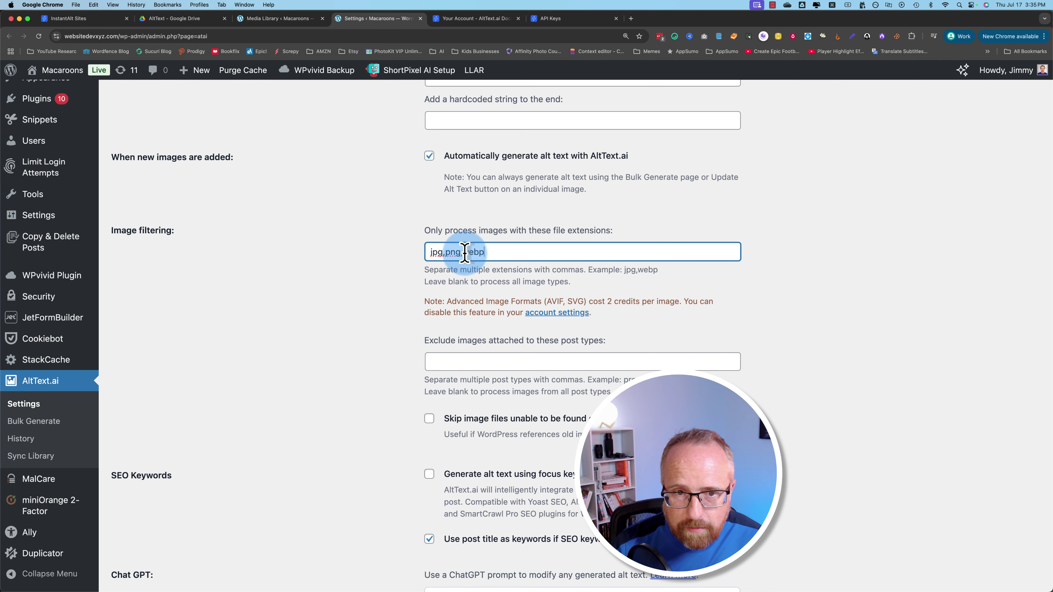
left_click(333, 504)
scroll(333, 505, "down", 15)
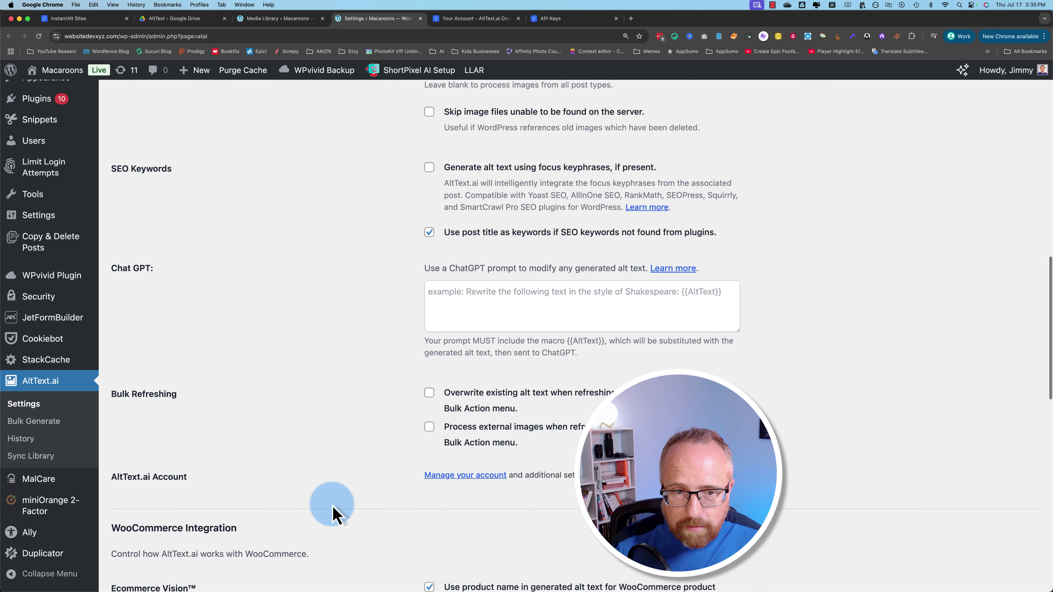
scroll(158, 552, "down", 5)
scroll(157, 552, "up", 5)
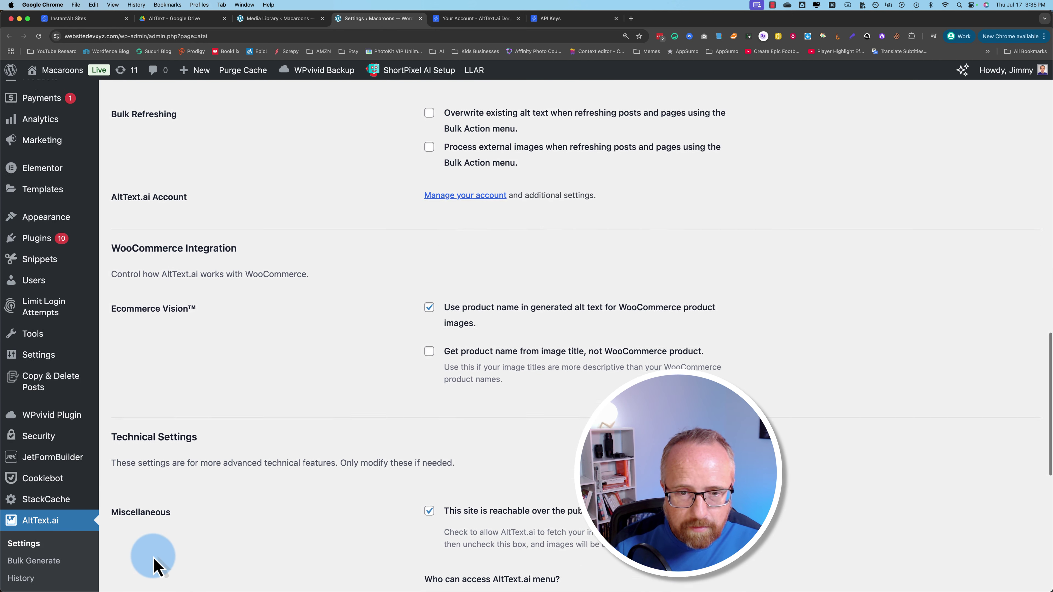
scroll(156, 560, "down", 10)
left_click(157, 541)
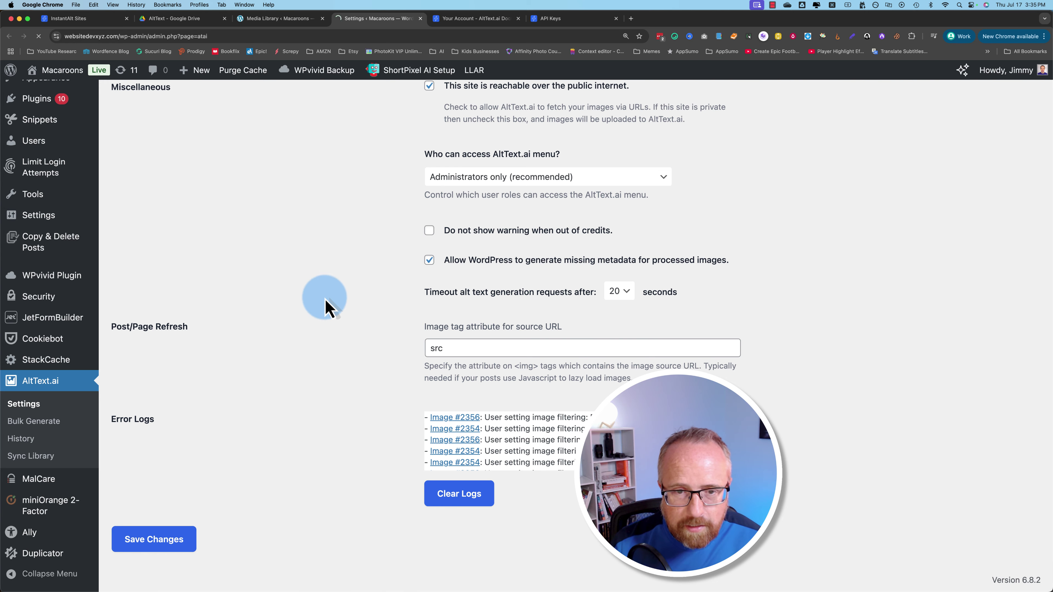
Step: Review the saved AltText.ai settings, checking the error logs and the file extension filter
scroll(318, 532, "down", 10)
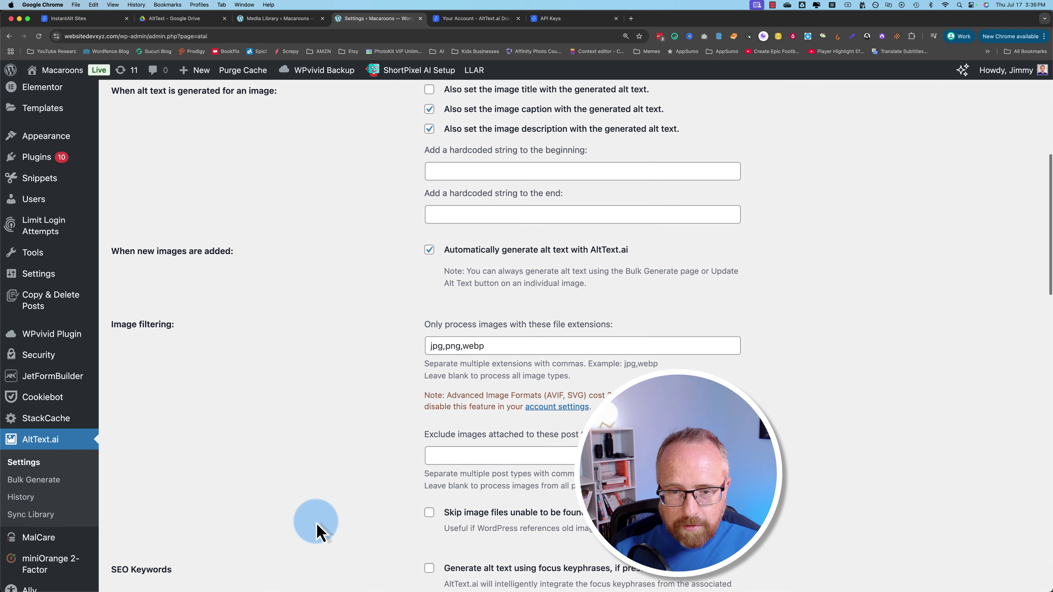
scroll(316, 533, "down", 15)
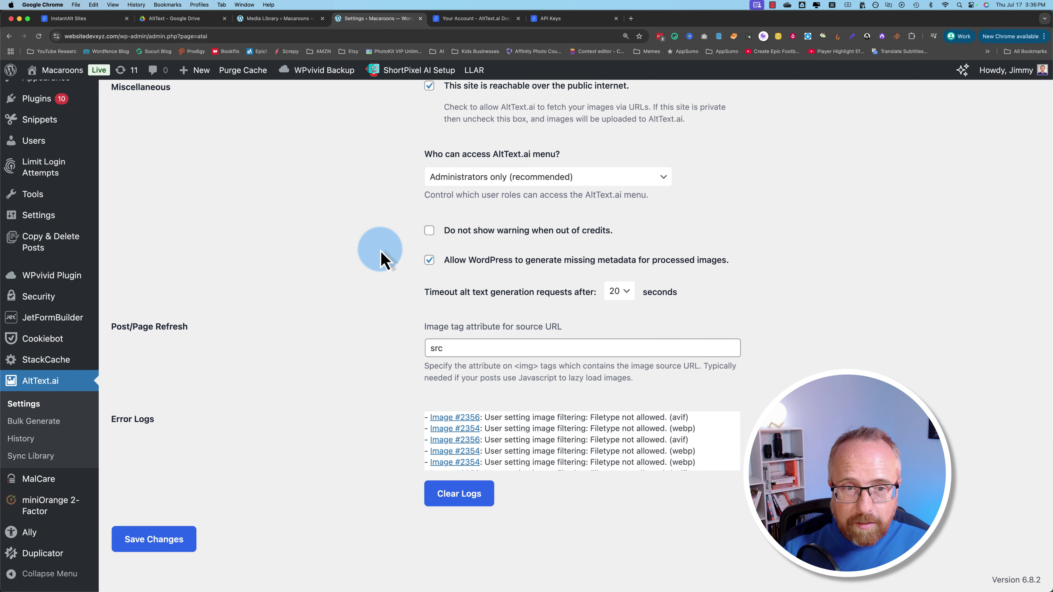
scroll(370, 284, "up", 10)
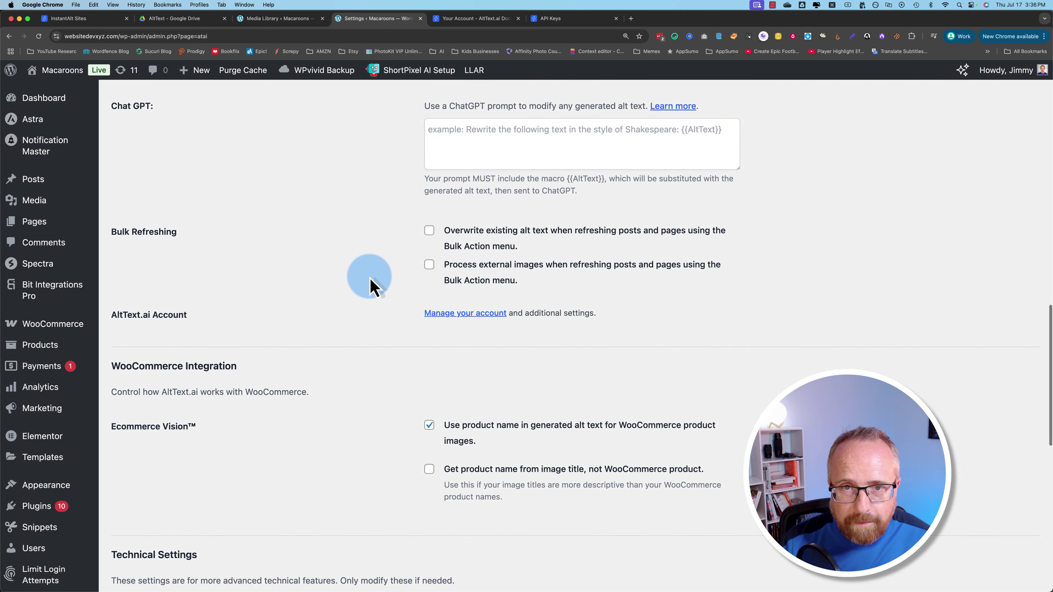
scroll(370, 284, "up", 5)
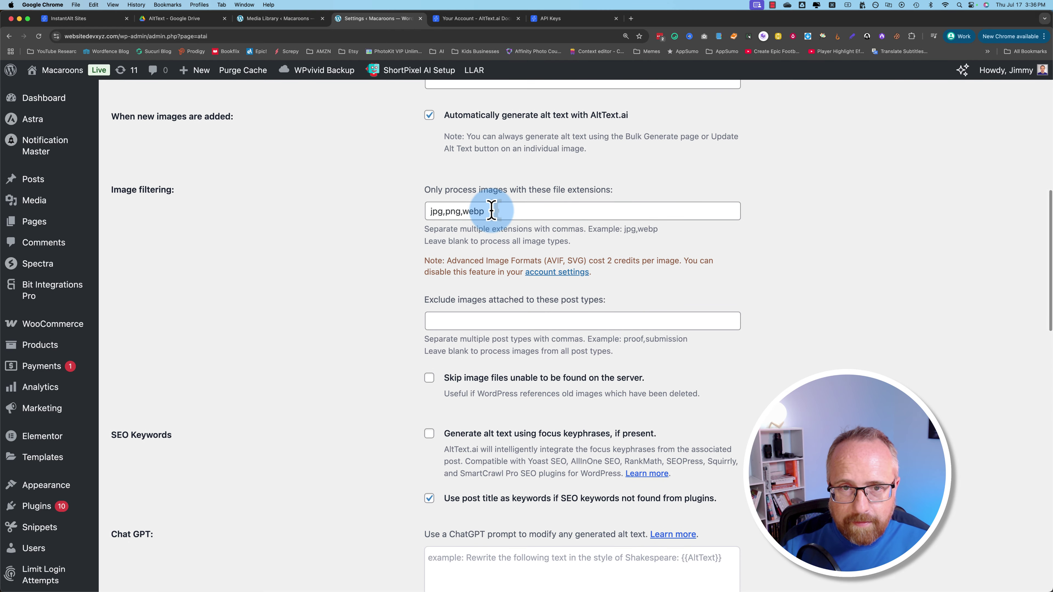
triple_click(464, 210)
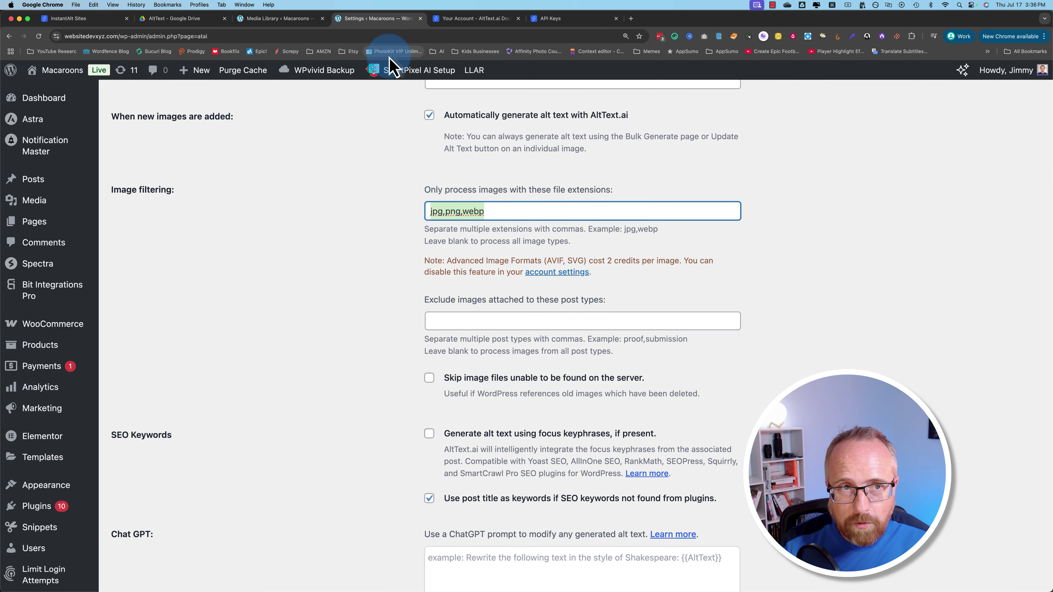
Step: Close the settings tab and generate alt text for 05-buttermilk-fried-chicken.webp from its attachment details in the Media Library
key("super+w")
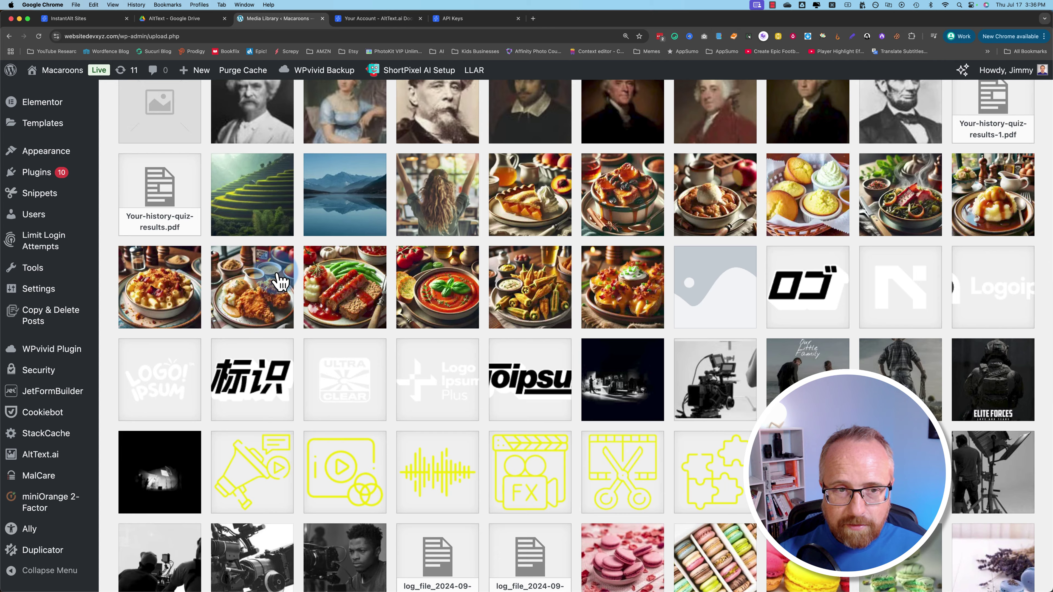
left_click(280, 282)
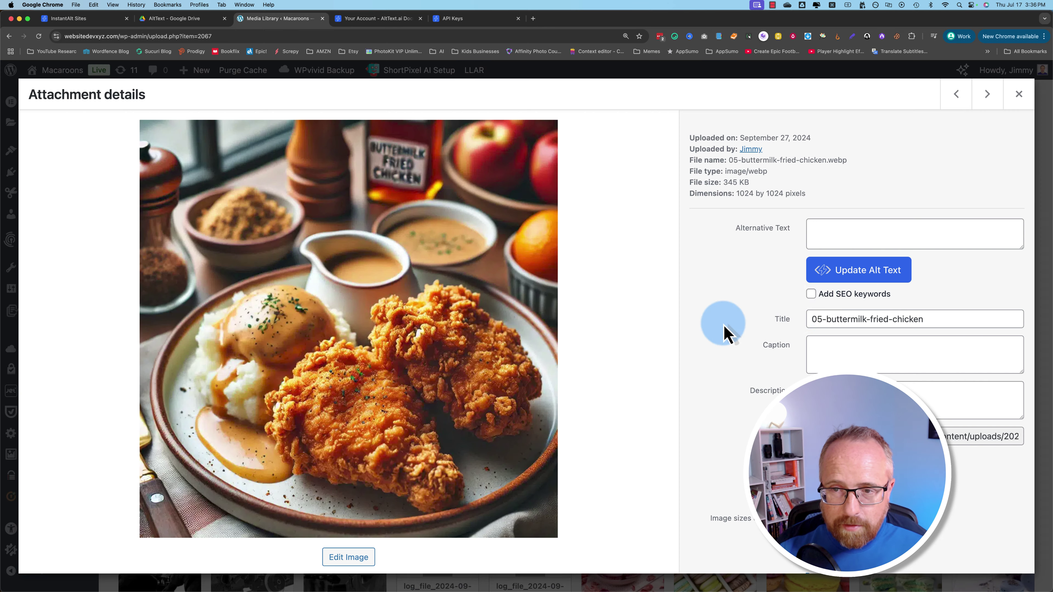
left_click(870, 276)
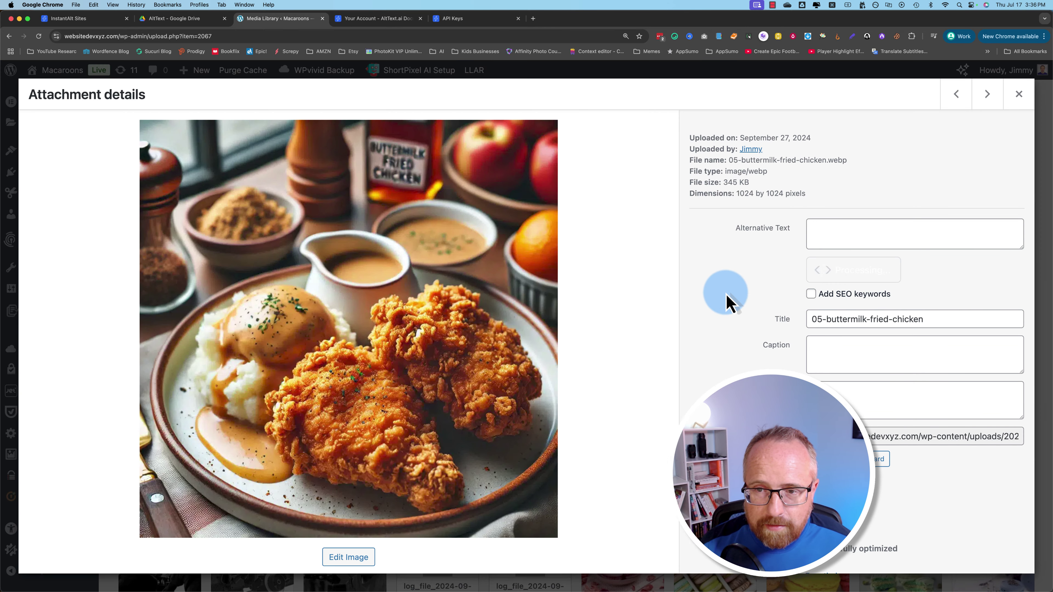
Step: Review the title and generated alternative text of 05-buttermilk-fried-chicken.webp in an enlarged text field, and close its attachment details
left_click_drag(819, 328, 904, 331)
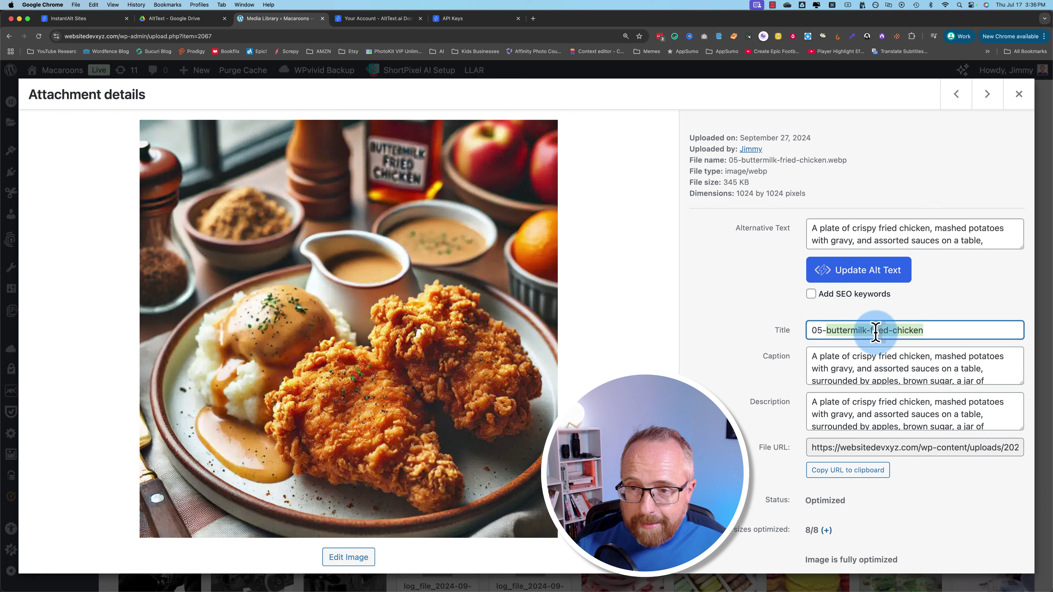
left_click(876, 240)
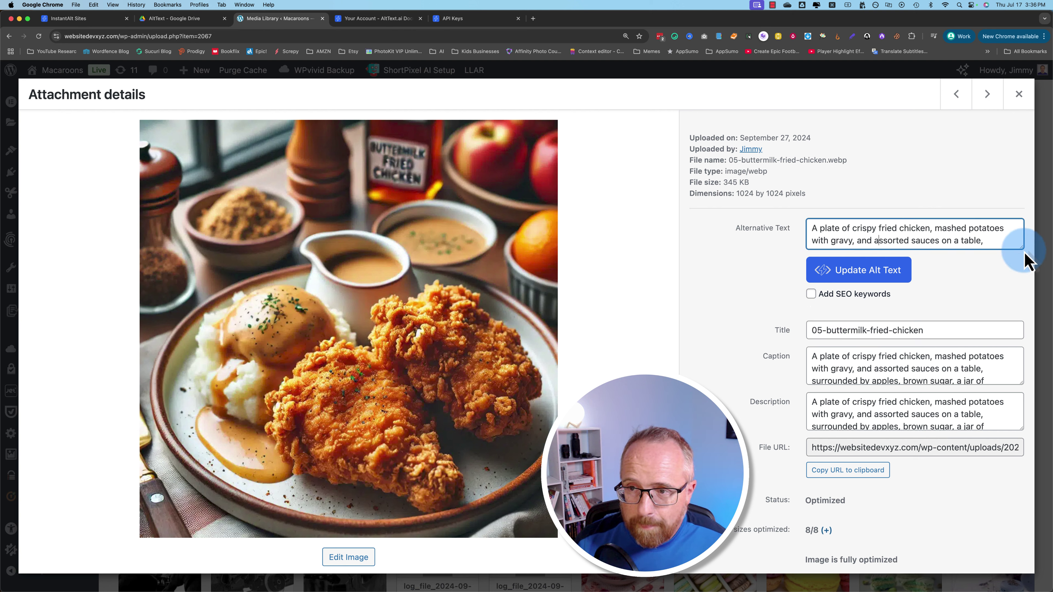
left_click_drag(1022, 247, 1024, 308)
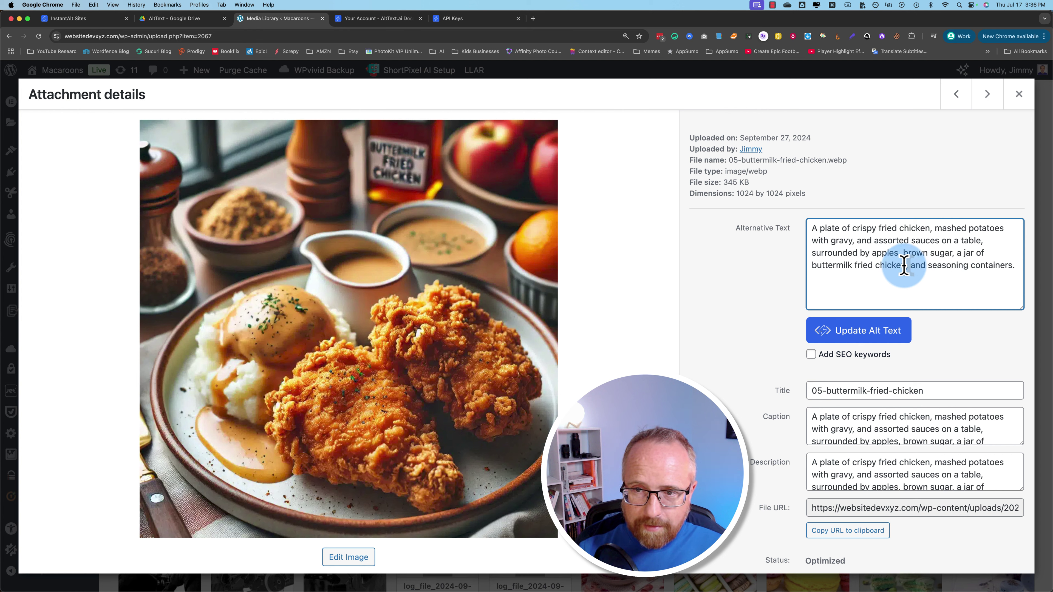
left_click_drag(904, 266, 811, 266)
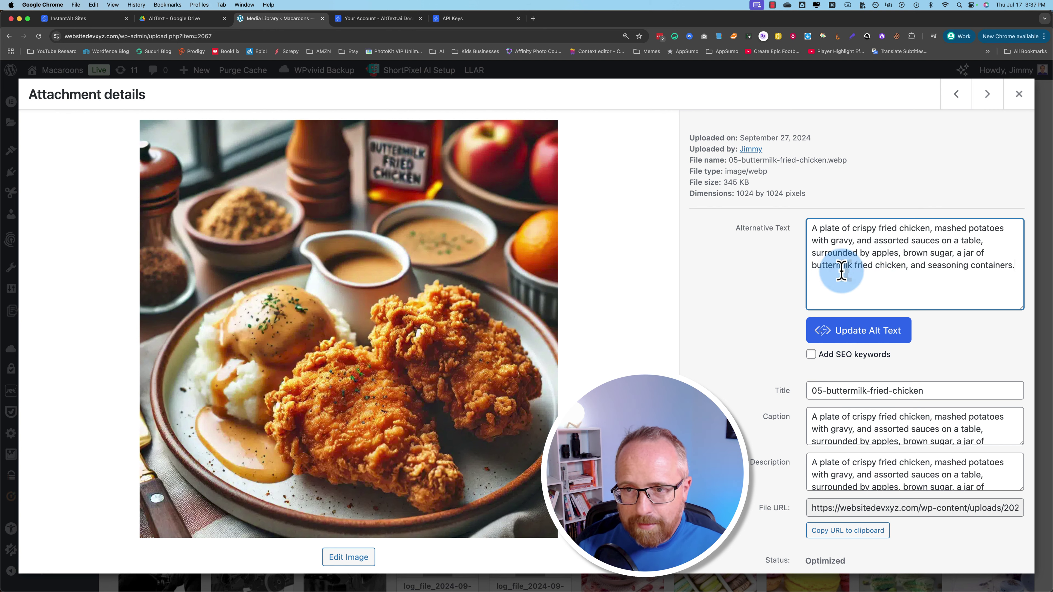
left_click(680, 272)
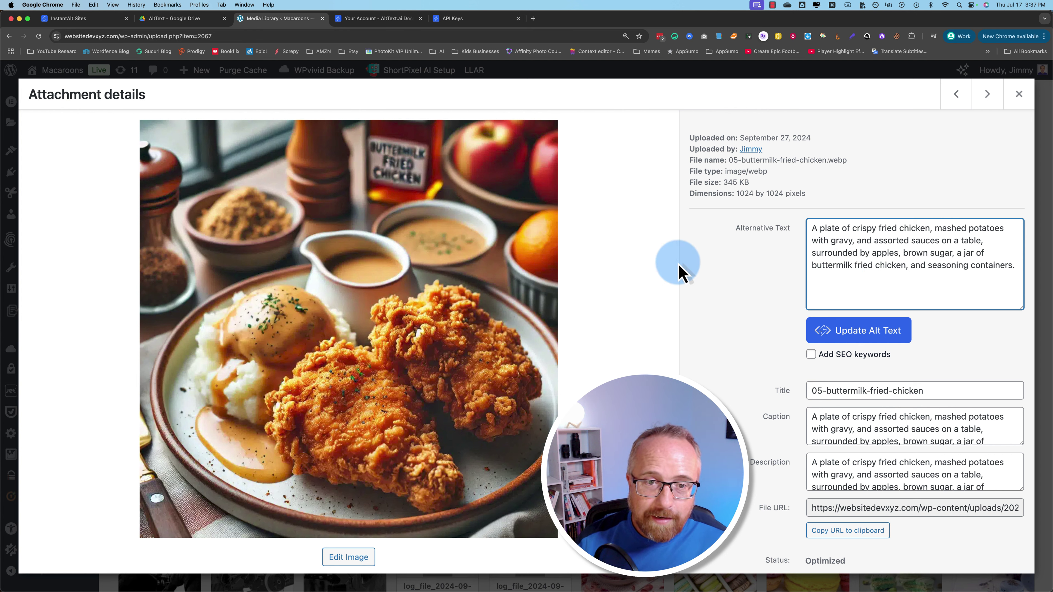
left_click_drag(889, 286, 811, 222)
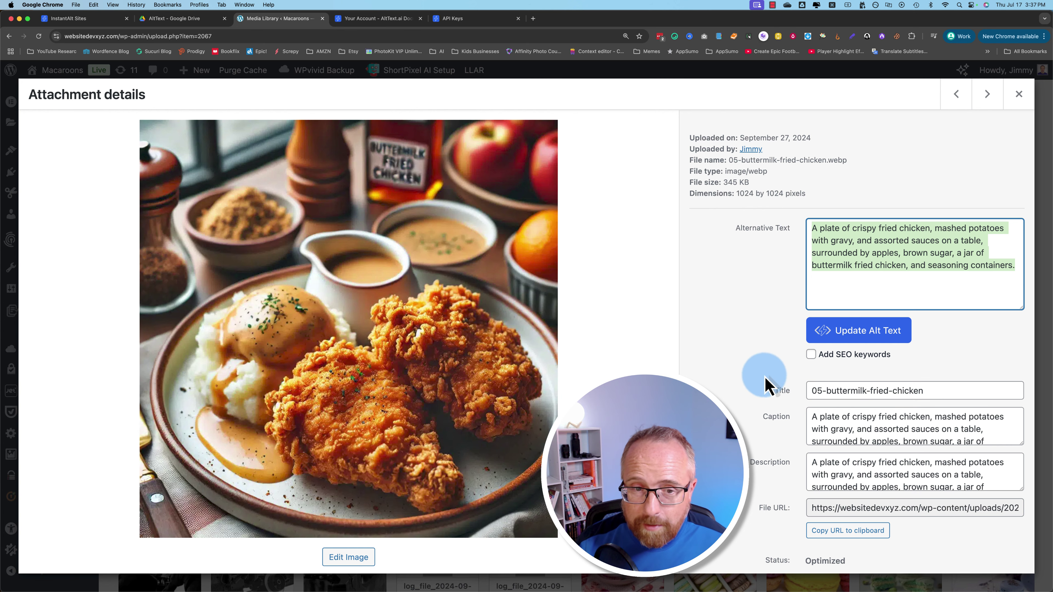
left_click(1008, 102)
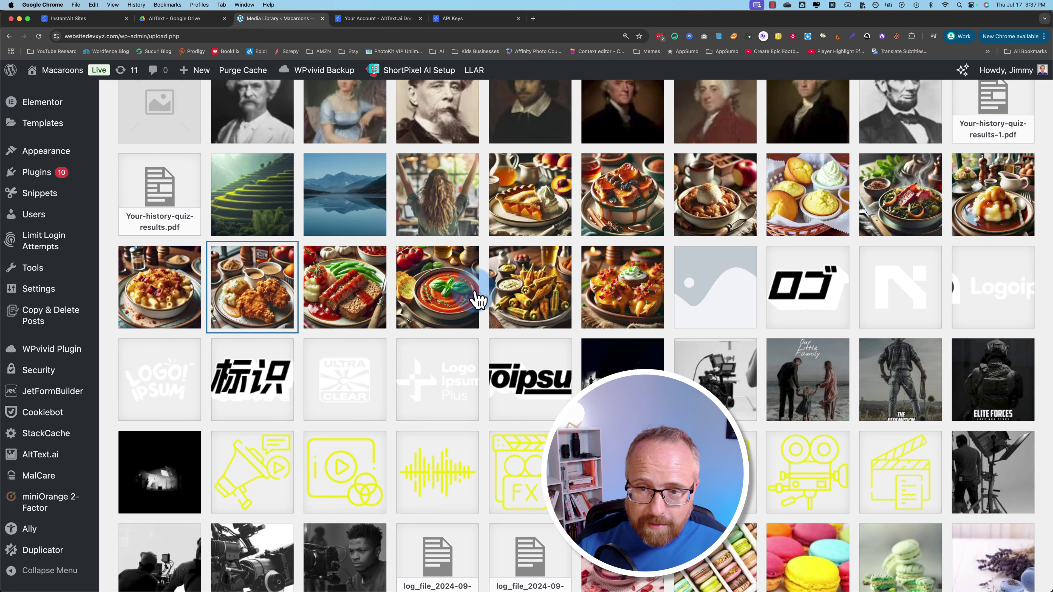
Step: Generate alt text for the Media Library image U8BUUDA.jpg, enlarge the alternative text field to read it, and close the details
scroll(440, 323, "down", 2)
scroll(441, 323, "down", 3)
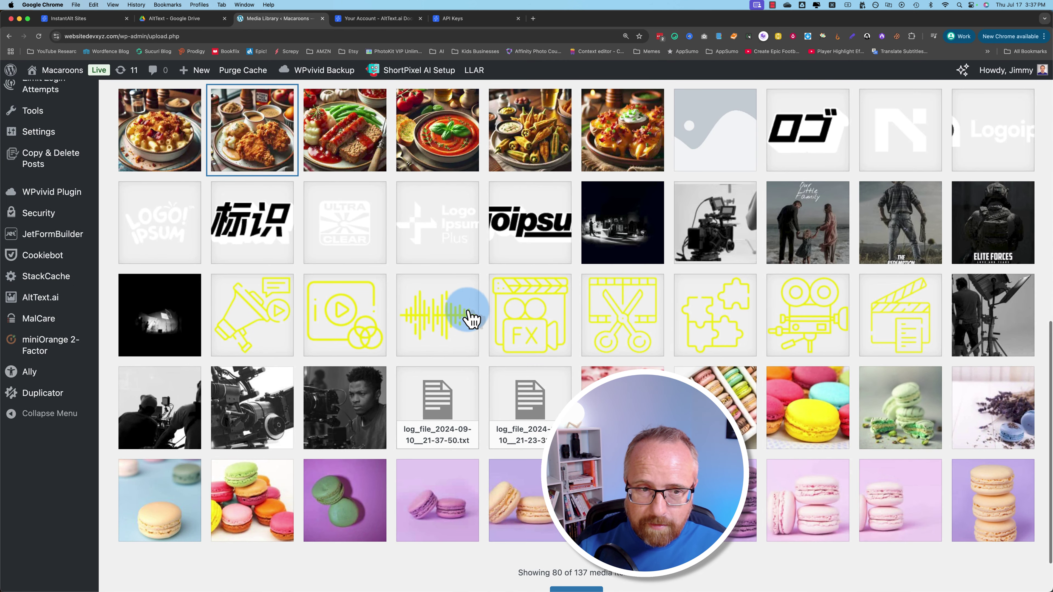
left_click(351, 405)
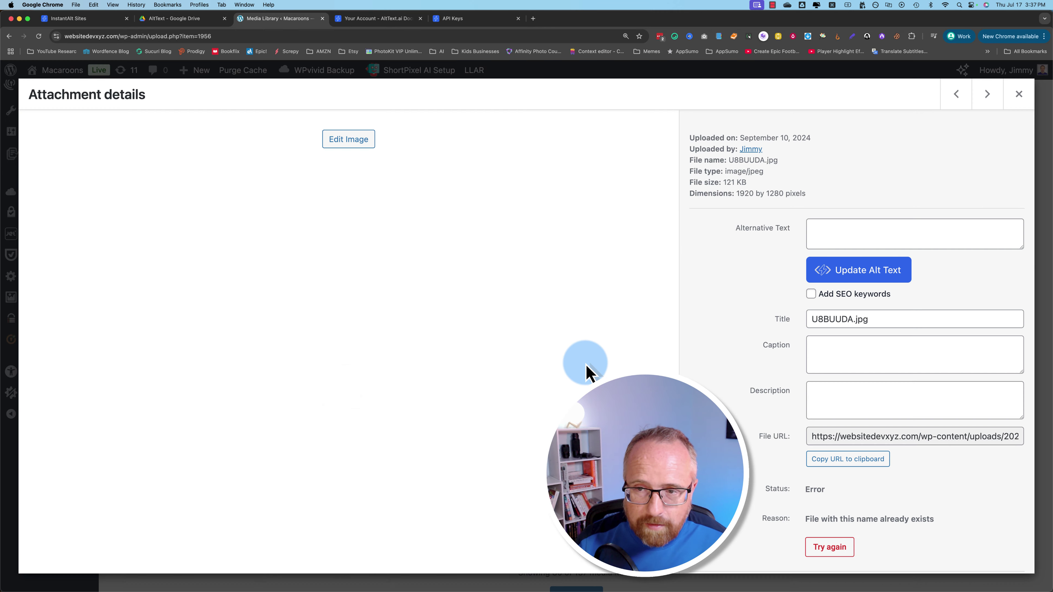
left_click(868, 282)
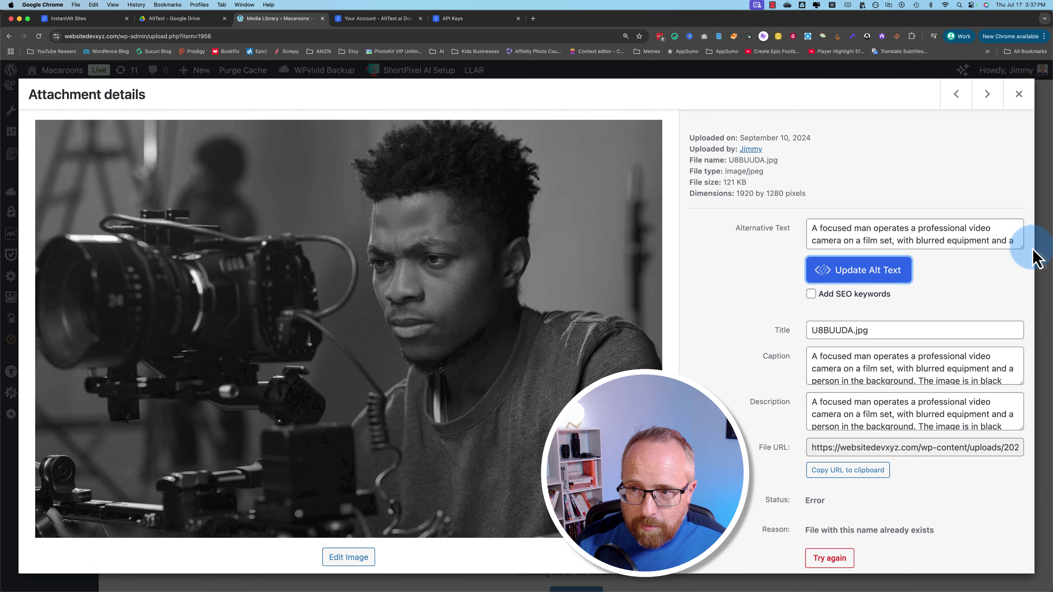
left_click_drag(1022, 247, 1023, 348)
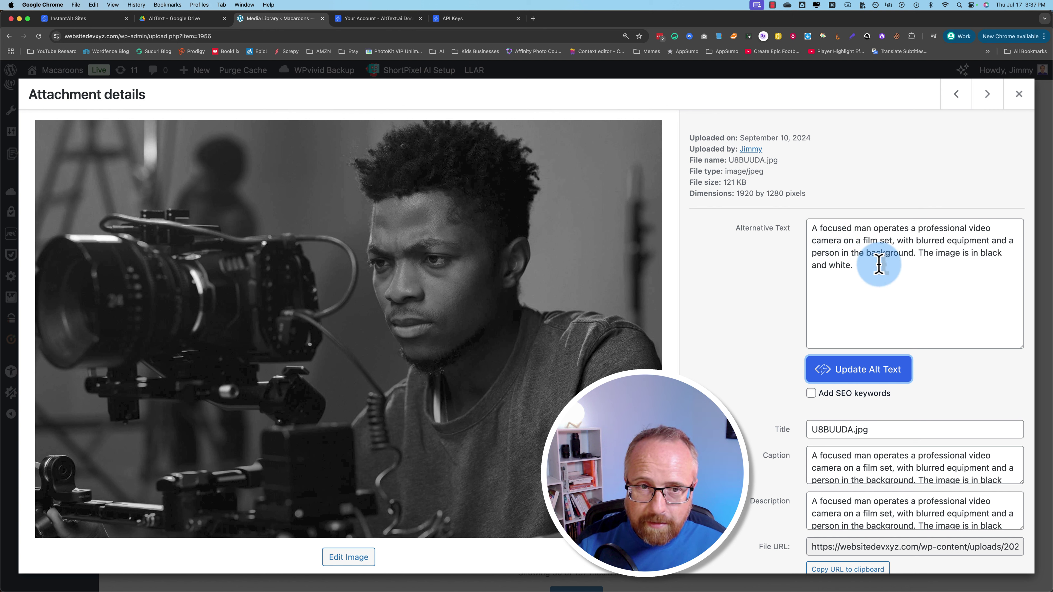
left_click(1019, 94)
Step: Try to generate alt text for three-sweet-purple-macaroons-PWWGA7D-scaled.avif, and close its attachment details
scroll(434, 439, "down", 3)
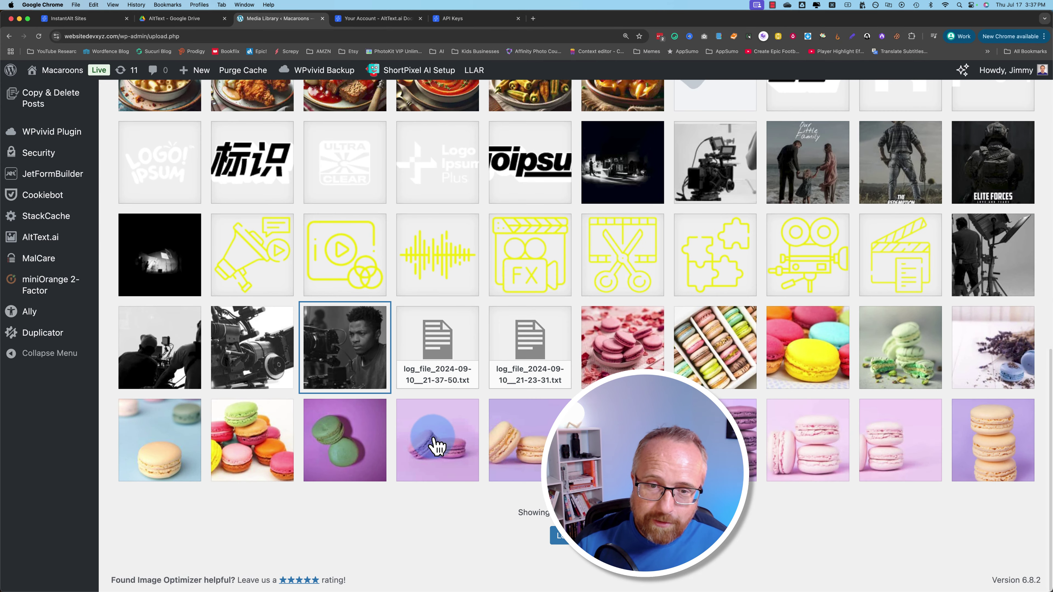
left_click(742, 440)
left_click(853, 270)
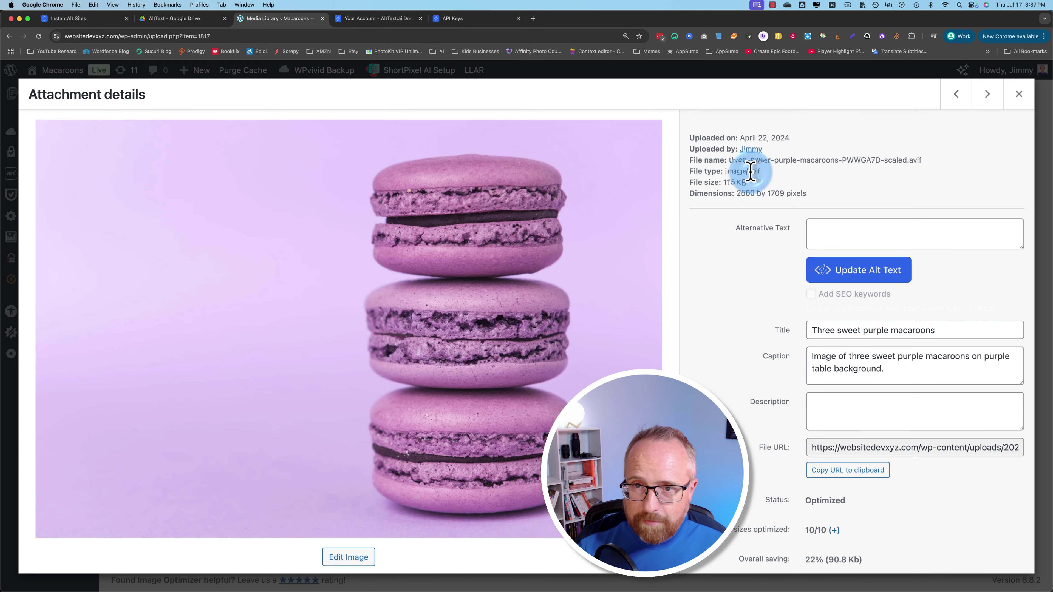
left_click(1019, 94)
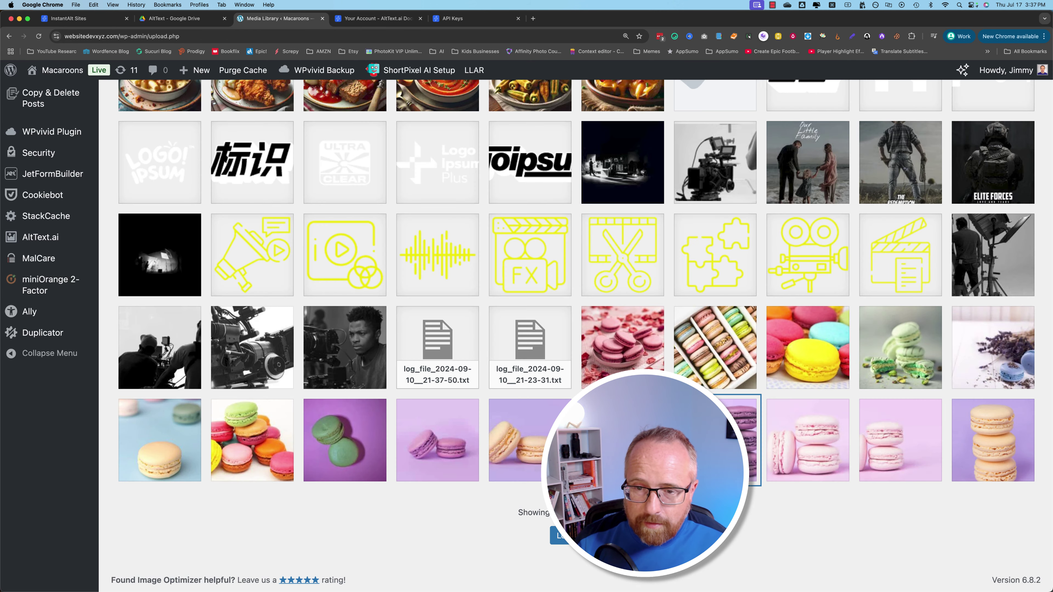
Step: Generate alt text for macaroon-rainbow-min-scaled.jpg, enlarge the alternative text field to read it, and close the attachment details
left_click(233, 454)
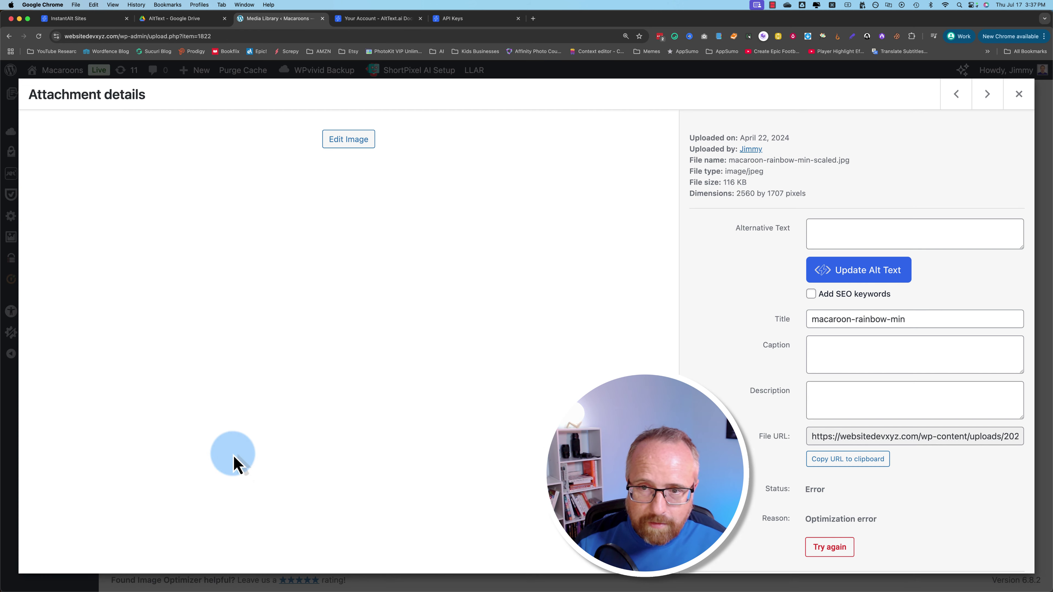
left_click(853, 272)
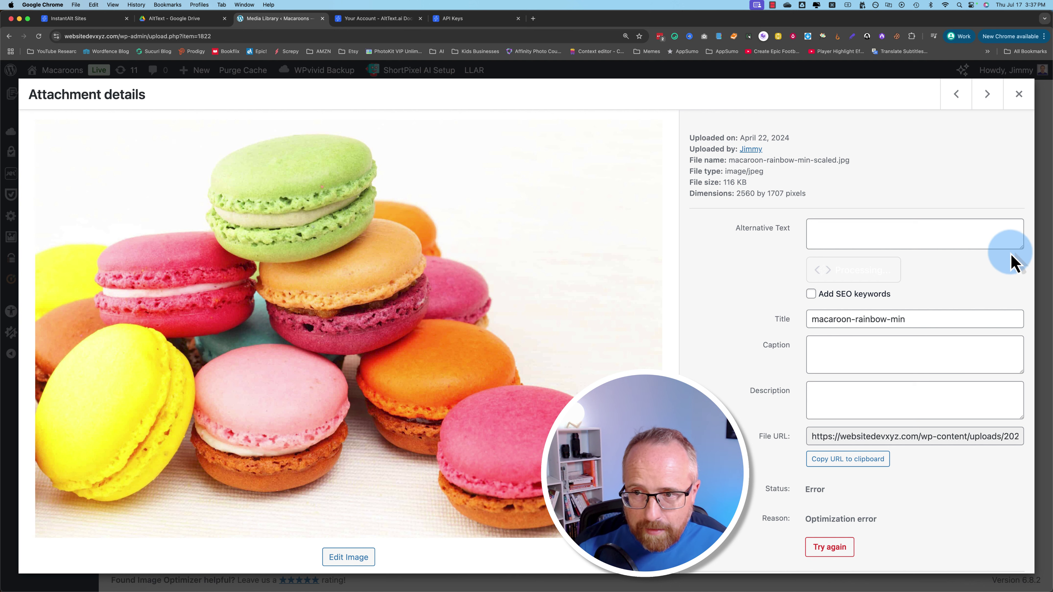
left_click_drag(1018, 249, 1017, 305)
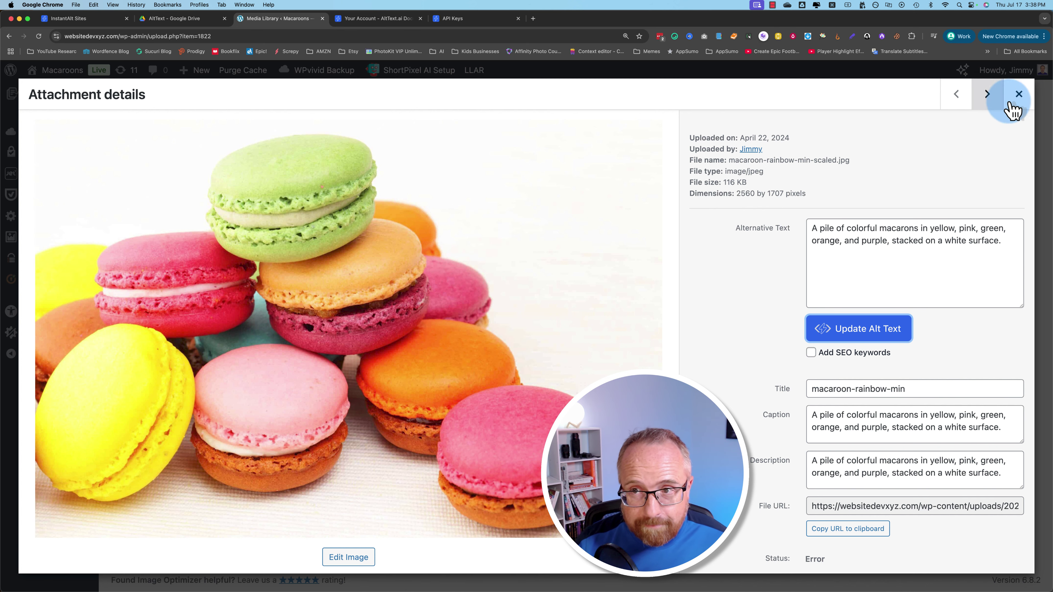
left_click(1019, 95)
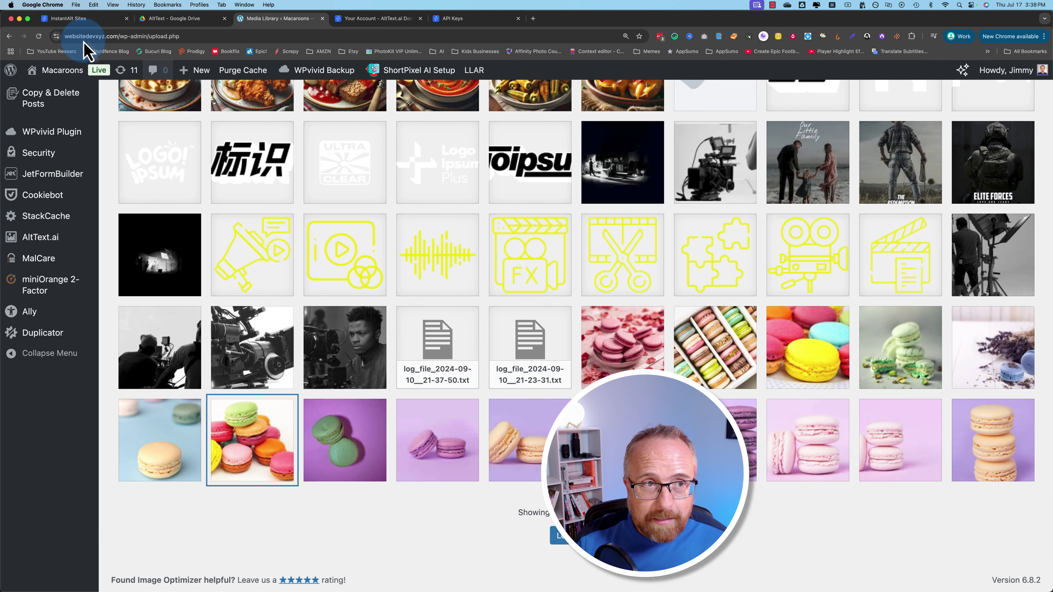
Step: Open the AltText.ai plugin settings in a new tab, keeping the Media Library open
mouse_move(70, 283)
scroll(76, 283, "up", 3)
scroll(76, 283, "up", 5)
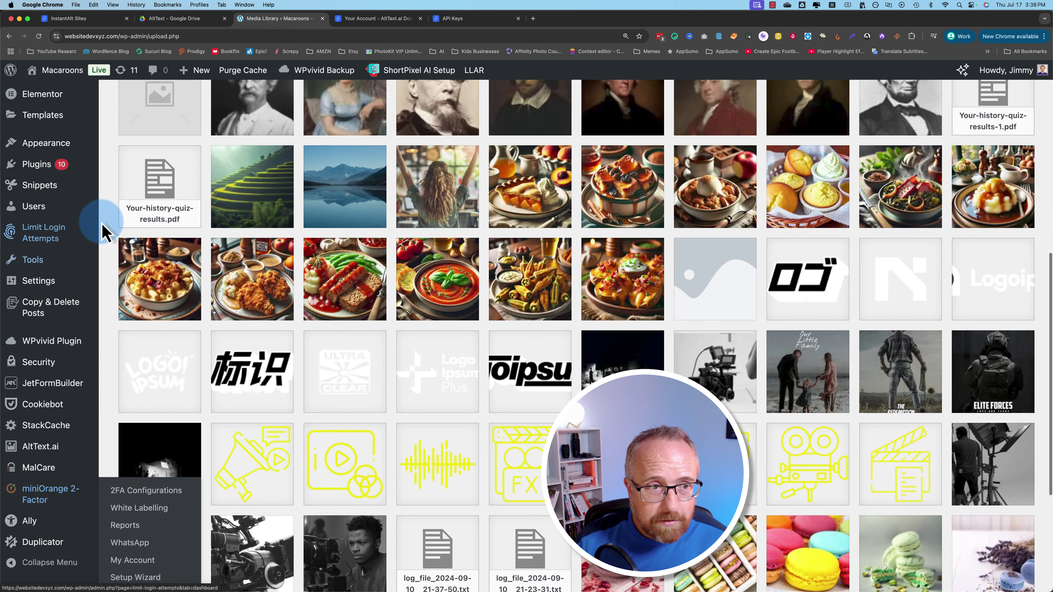
mouse_move(41, 206)
scroll(41, 214, "up", 3)
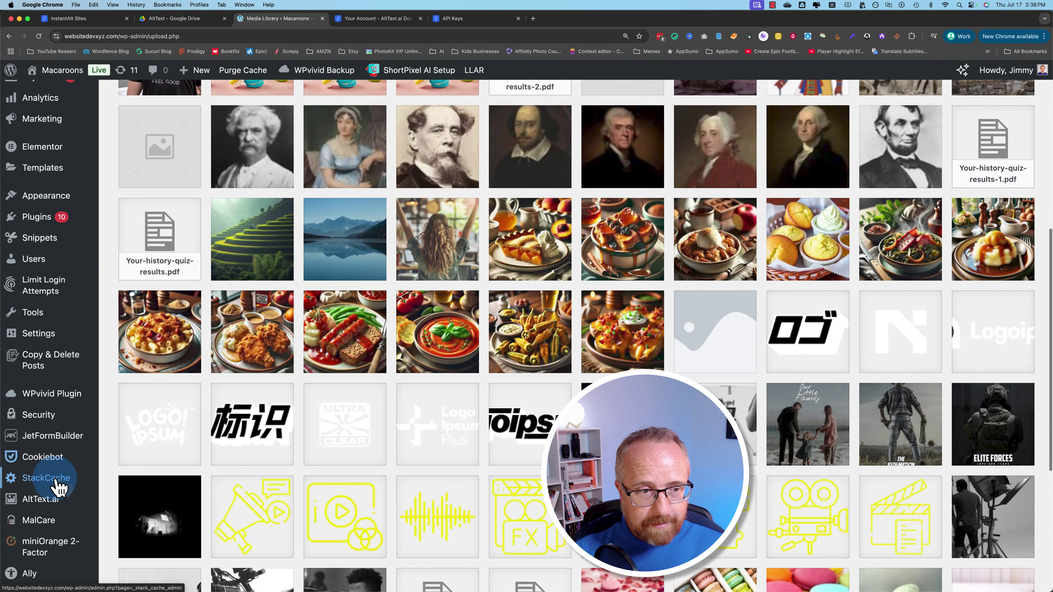
left_click(42, 498, "super")
left_click(373, 18)
left_click(414, 141)
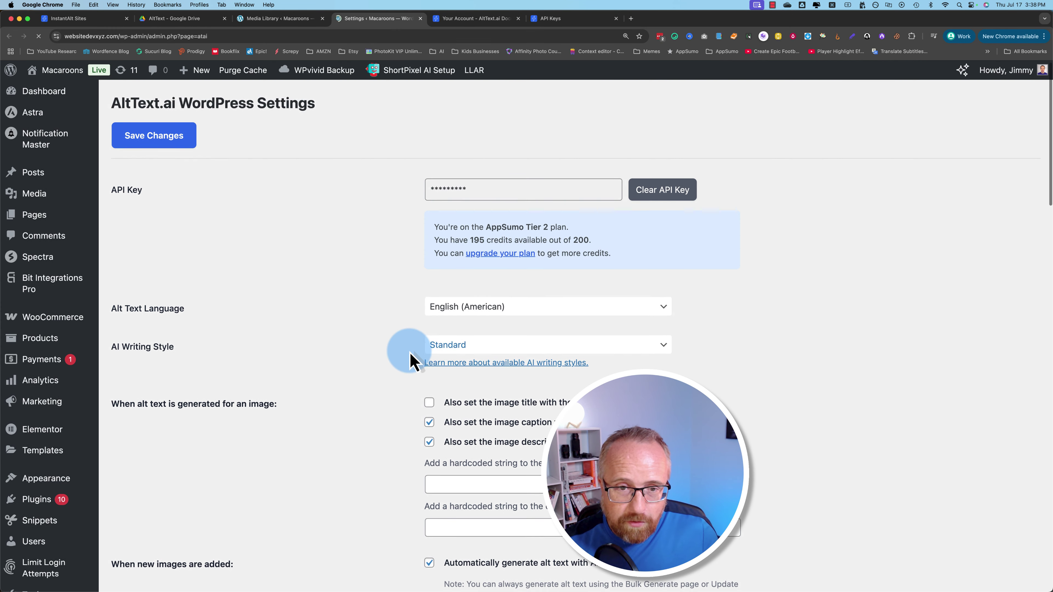
Step: Set the AI Writing Style to Elaborated and save the changes
left_click(431, 347)
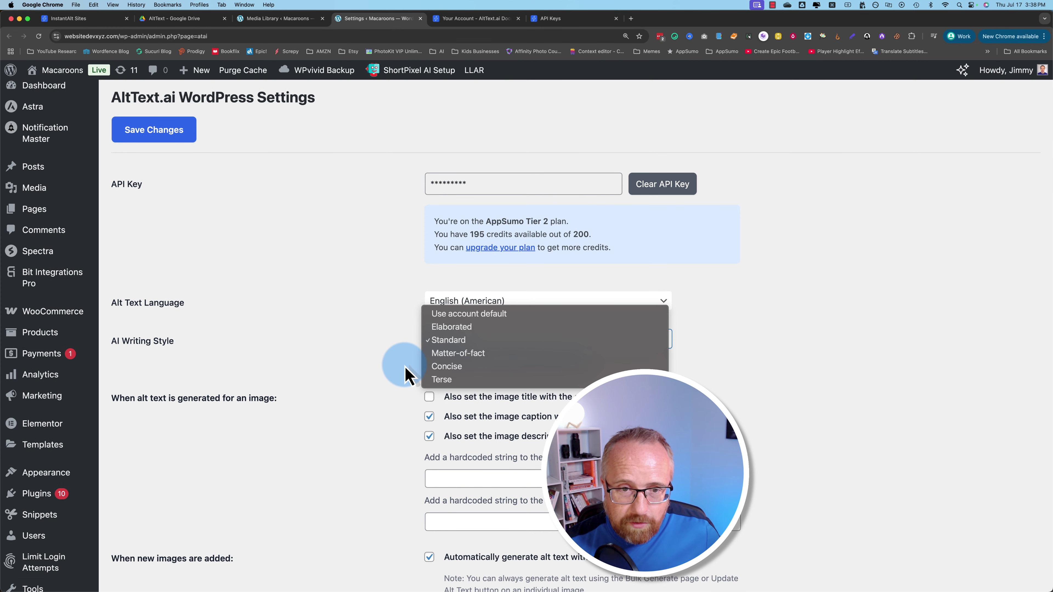
left_click(433, 339)
left_click(434, 338)
left_click(394, 357)
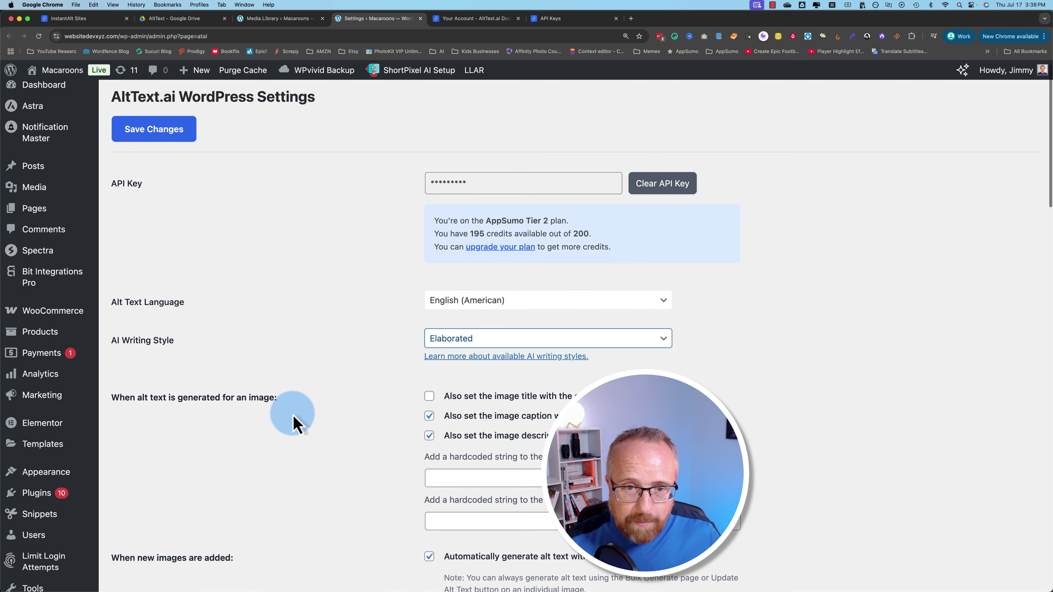
scroll(294, 424, "down", 20)
scroll(290, 419, "down", 10)
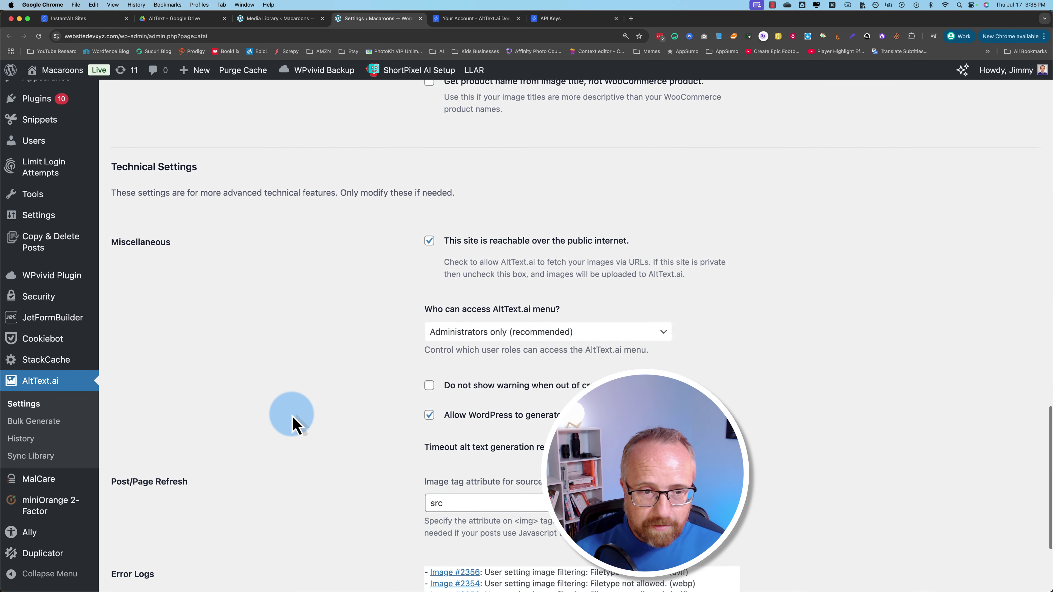
left_click(163, 538)
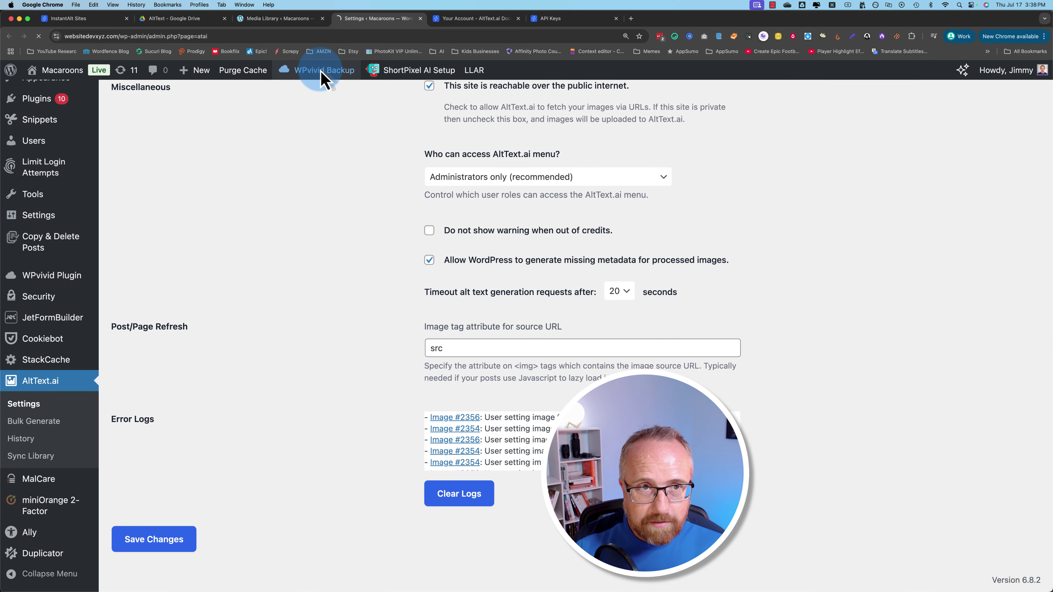
Step: Return to the Media Library, view the attachment details of macaroon-rainbow-min-scaled.jpg, and close them
key("ctrl+shift+Tab")
left_click(271, 459)
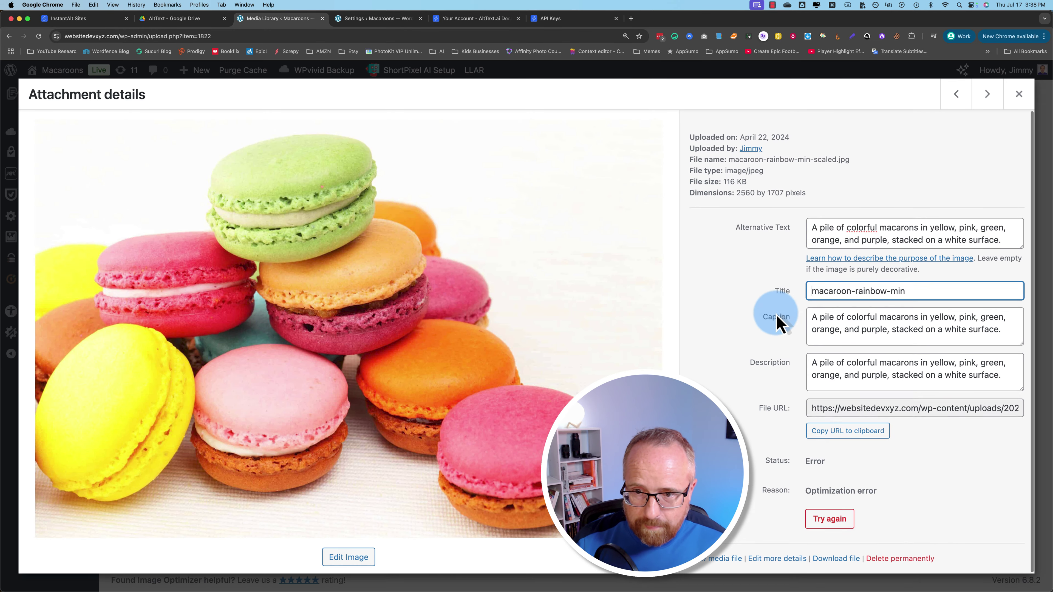
left_click(1022, 97)
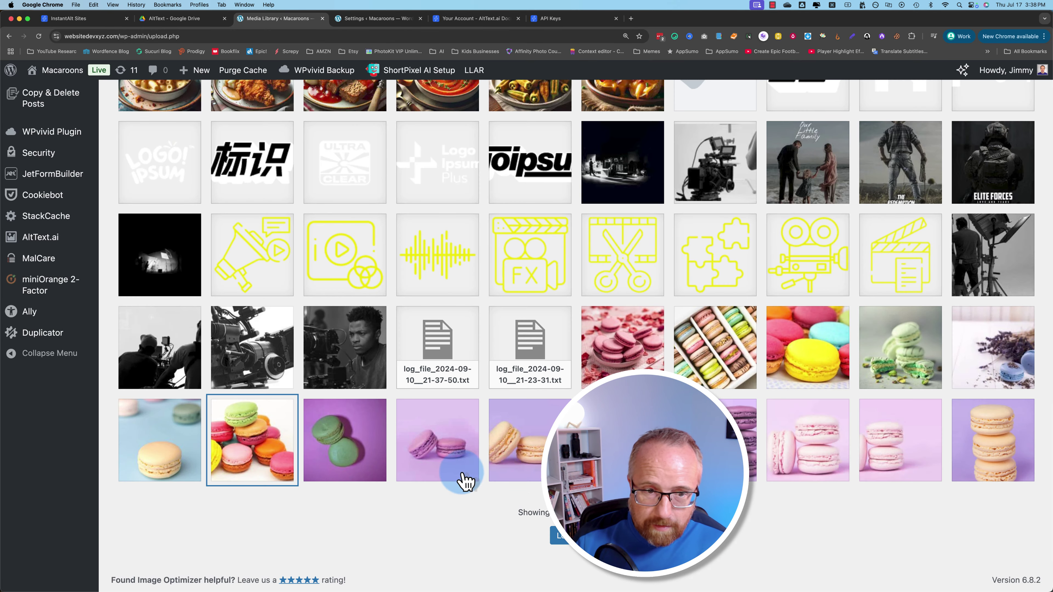
Step: Generate alt text for macaroons-rainbow-2-min-scaled.jpg, enlarge the alternative text field to read it, and close the attachment details
left_click(820, 358)
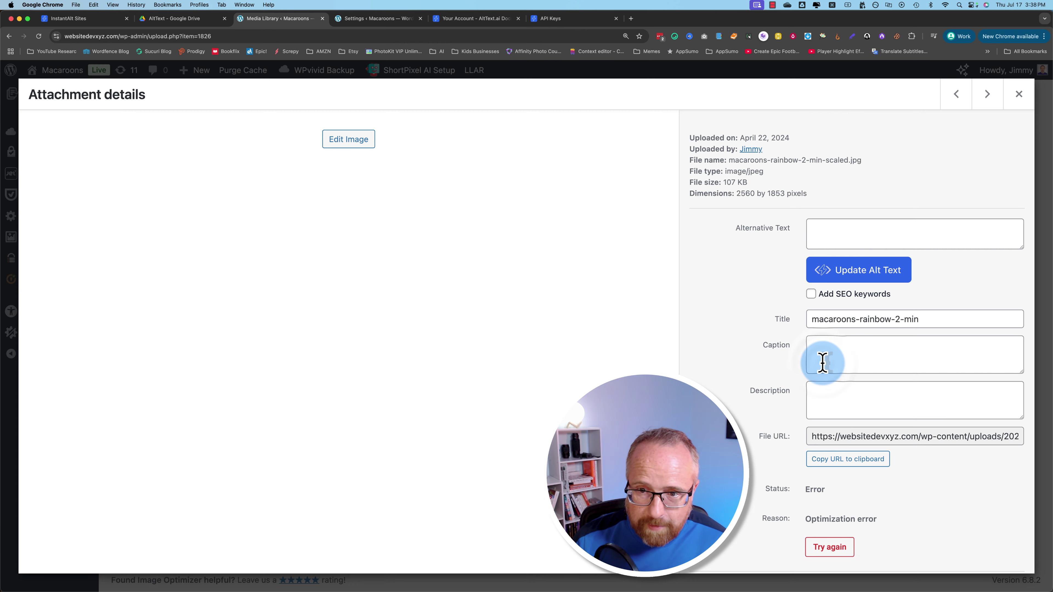
left_click(840, 276)
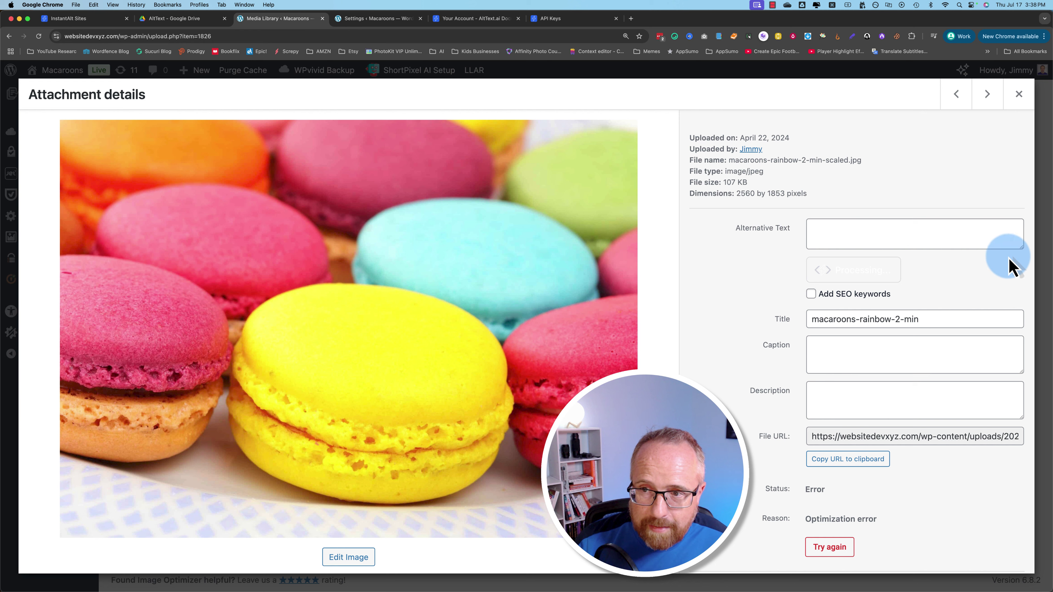
left_click_drag(1021, 248, 1022, 317)
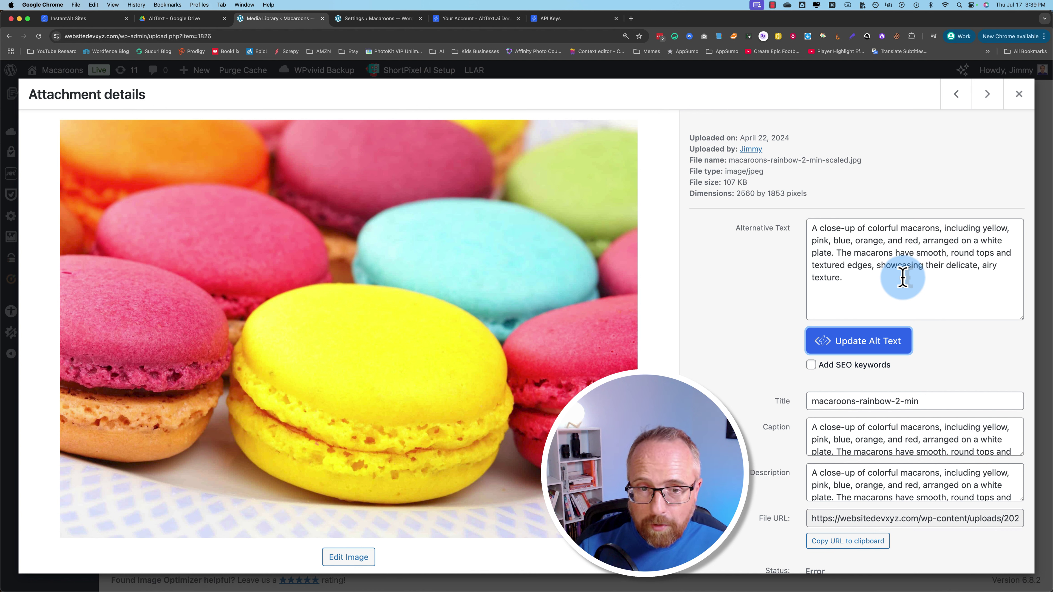
left_click(1018, 95)
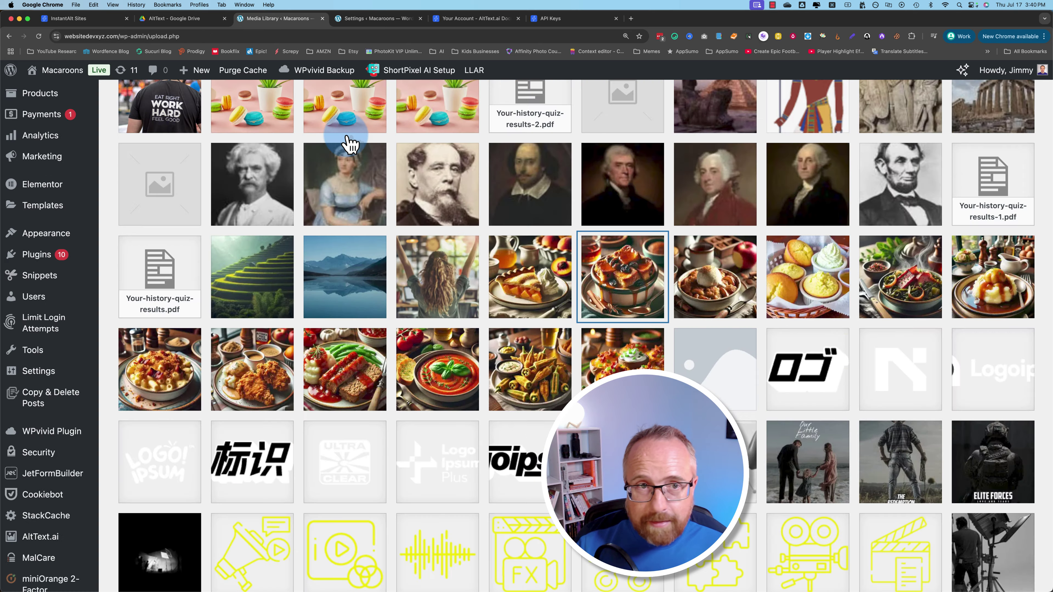
Step: View the InstantAlt Sites page and examine the license tiers in the AltText PDF on Google Drive
left_click(94, 19)
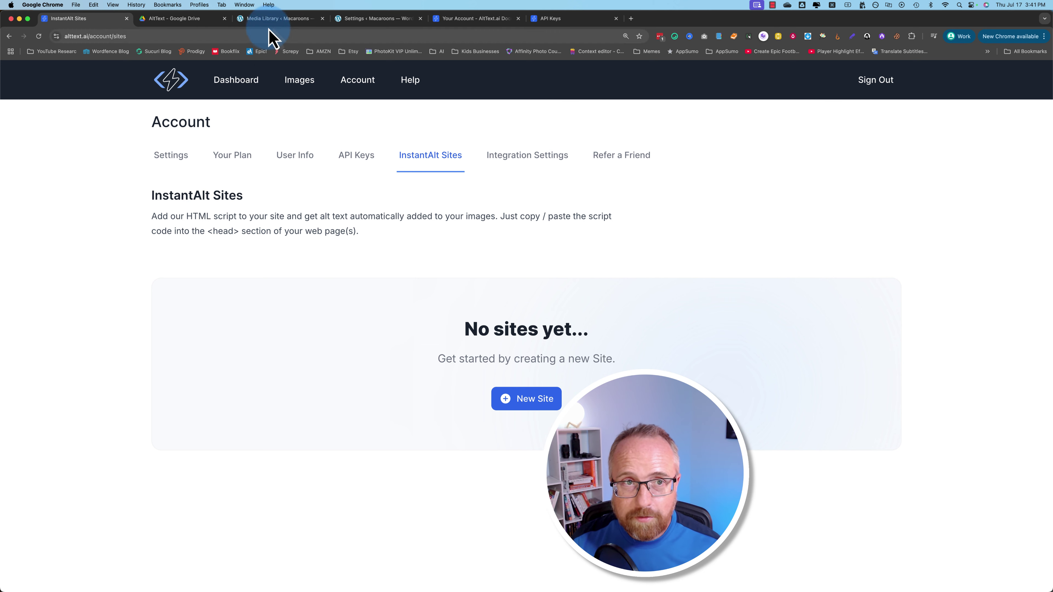
left_click(200, 22)
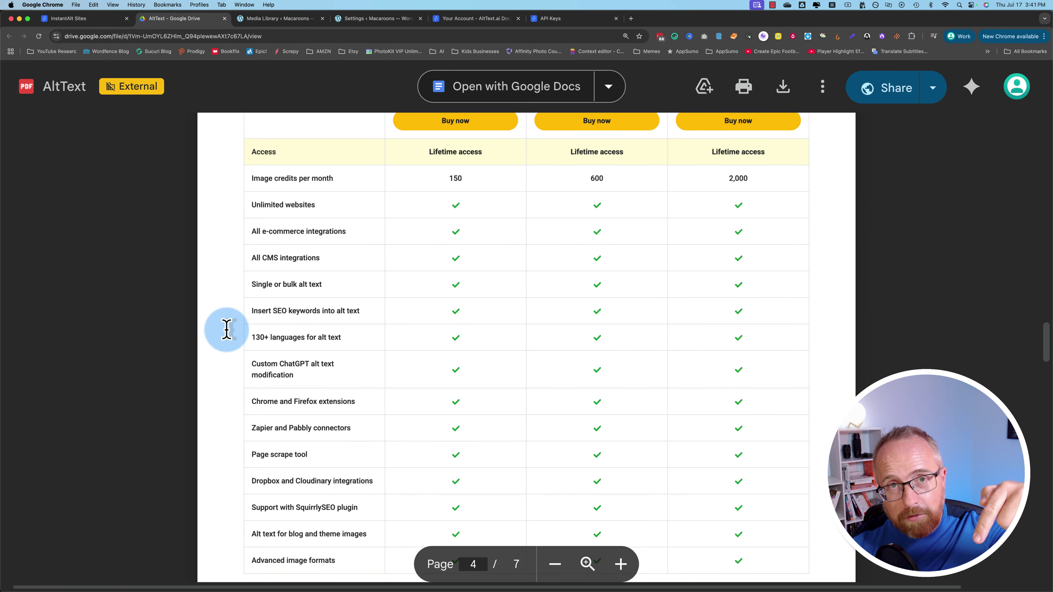
scroll(227, 330, "up", 5)
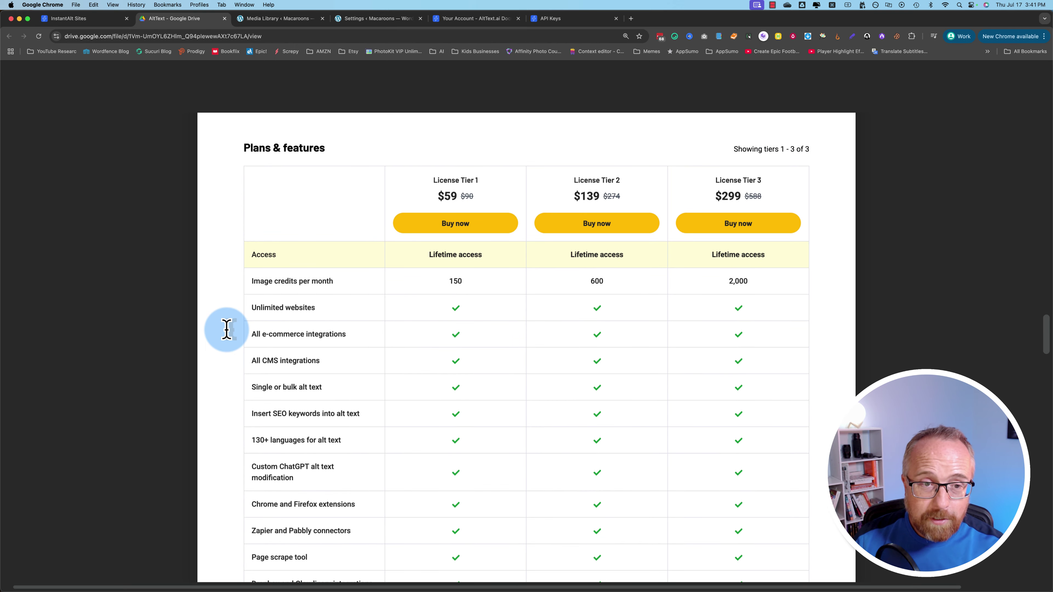
scroll(463, 425, "down", 10)
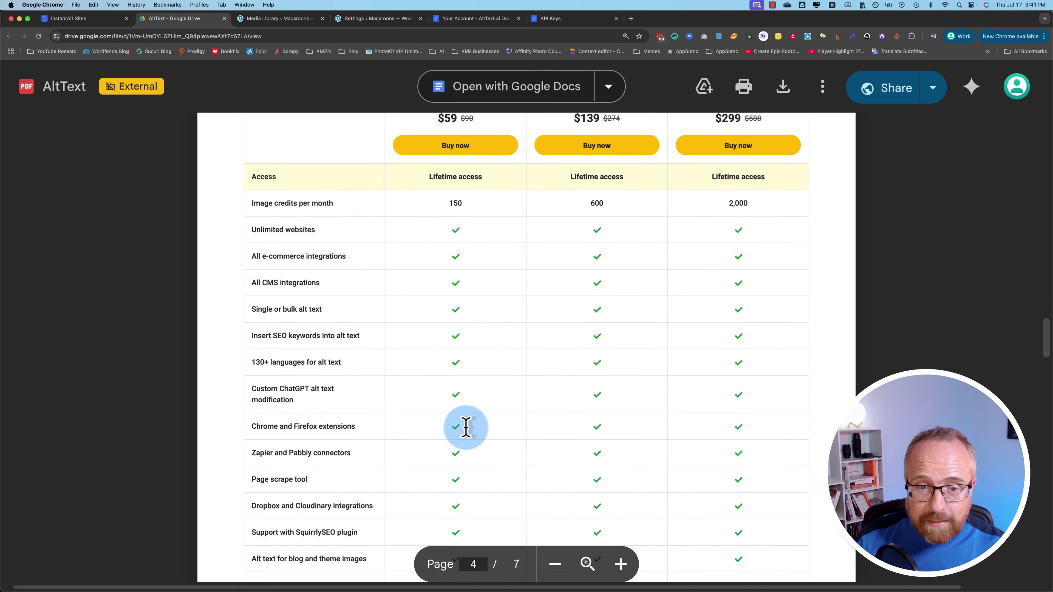